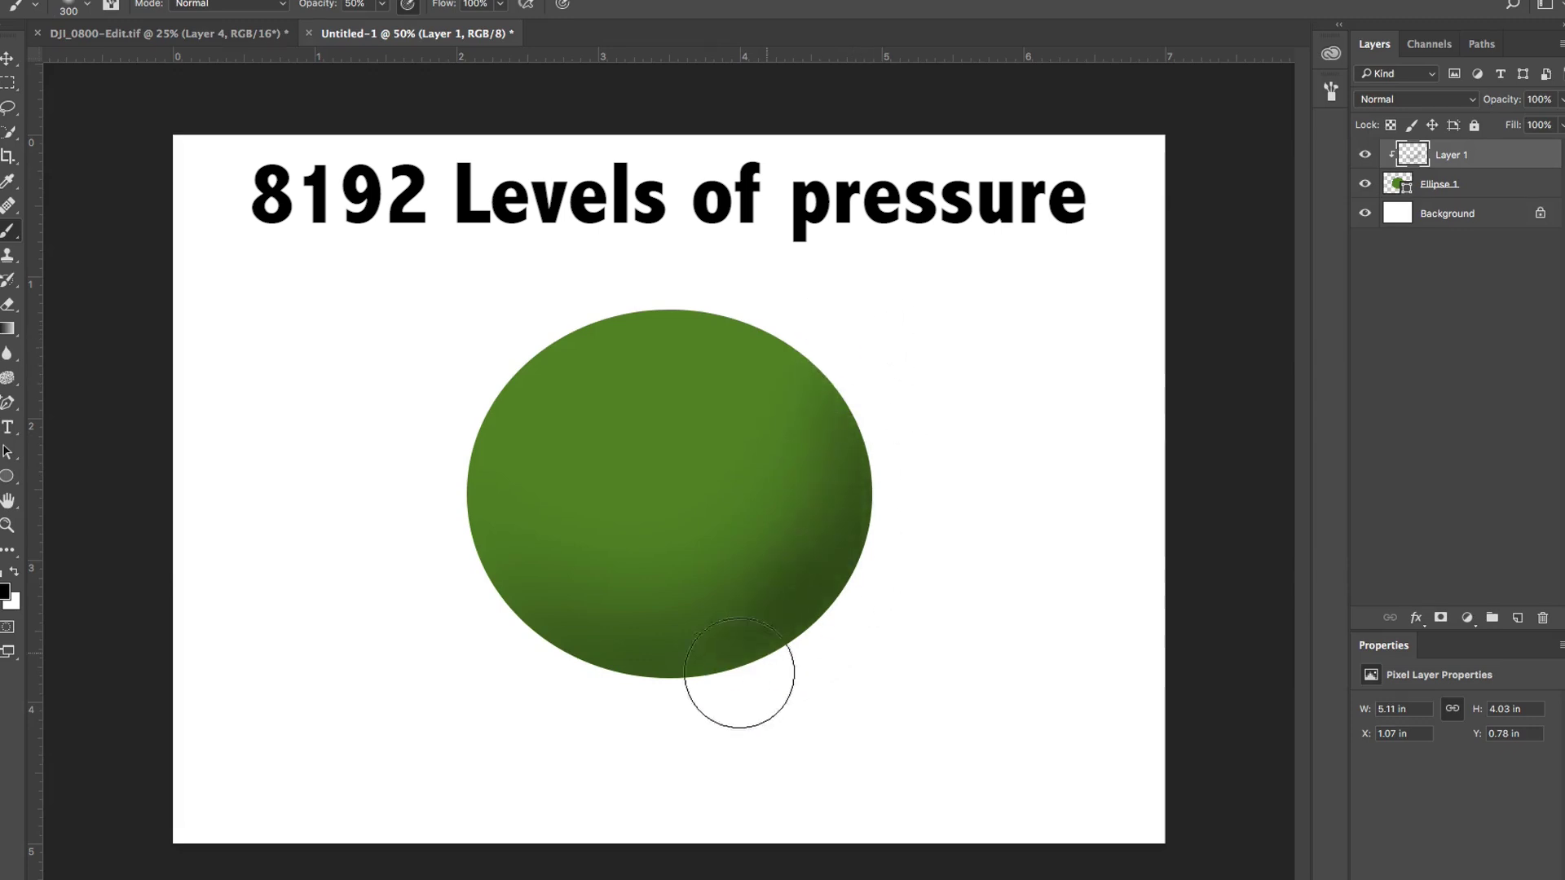
- Paint dark shading along the ellipse's lower edge, then white highlights across its top and left
{"action": "mouse_move", "coordinate": [739, 673]}
{"action": "left_mouse_down"}
{"action": "mouse_move", "coordinate": [611, 723]}
{"action": "mouse_move", "coordinate": [525, 703]}
{"action": "mouse_move", "coordinate": [408, 511]}
{"action": "mouse_move", "coordinate": [495, 602]}
{"action": "left_mouse_up"}
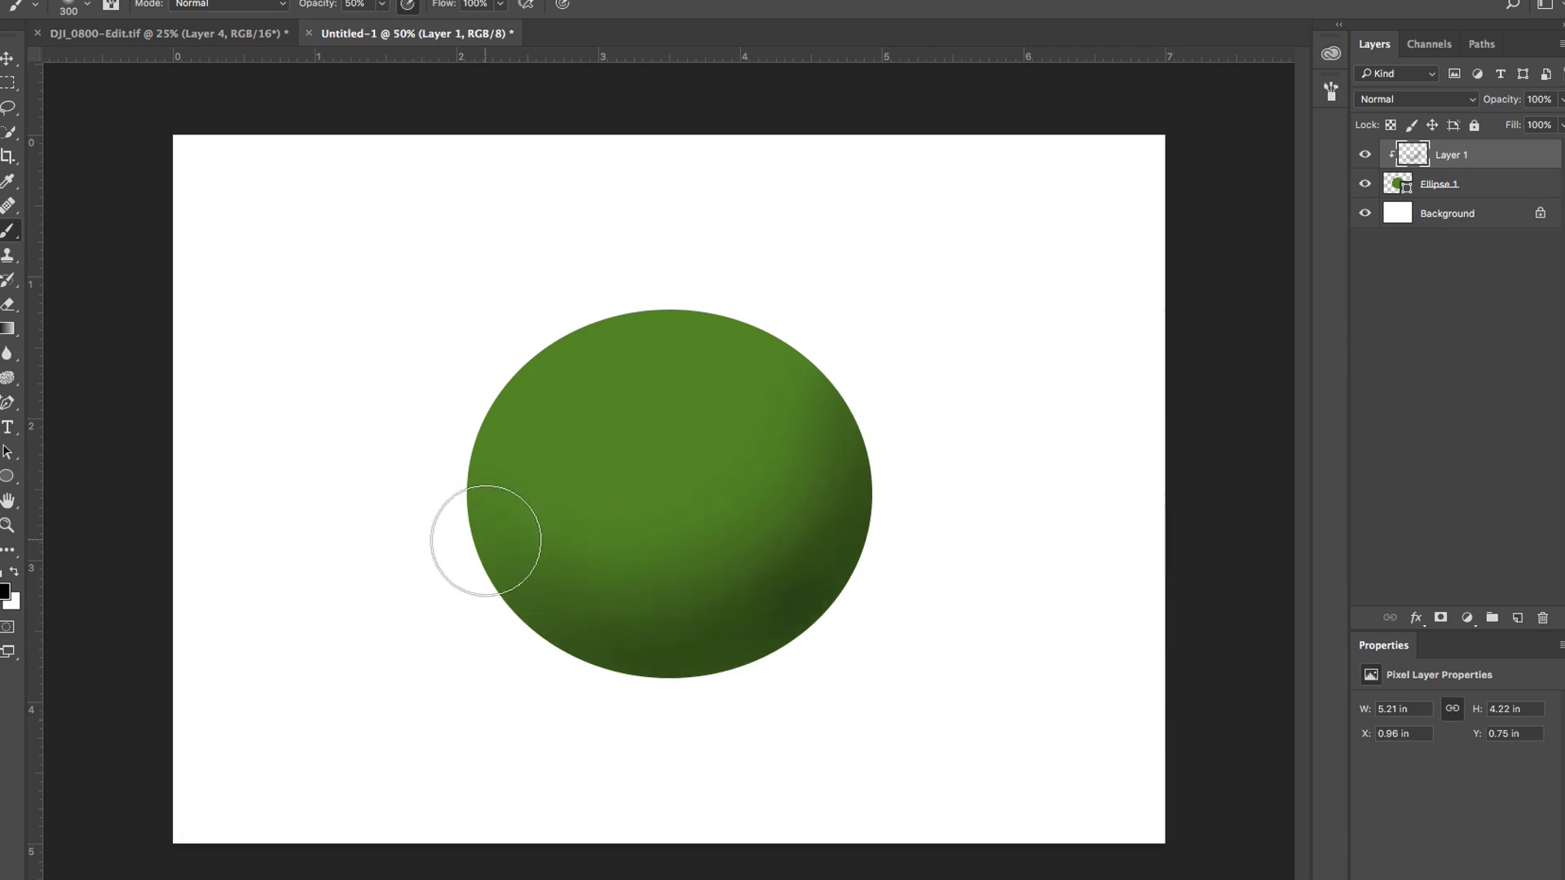
{"action": "left_click_drag", "start_coordinate": [936, 454], "coordinate": [857, 343]}
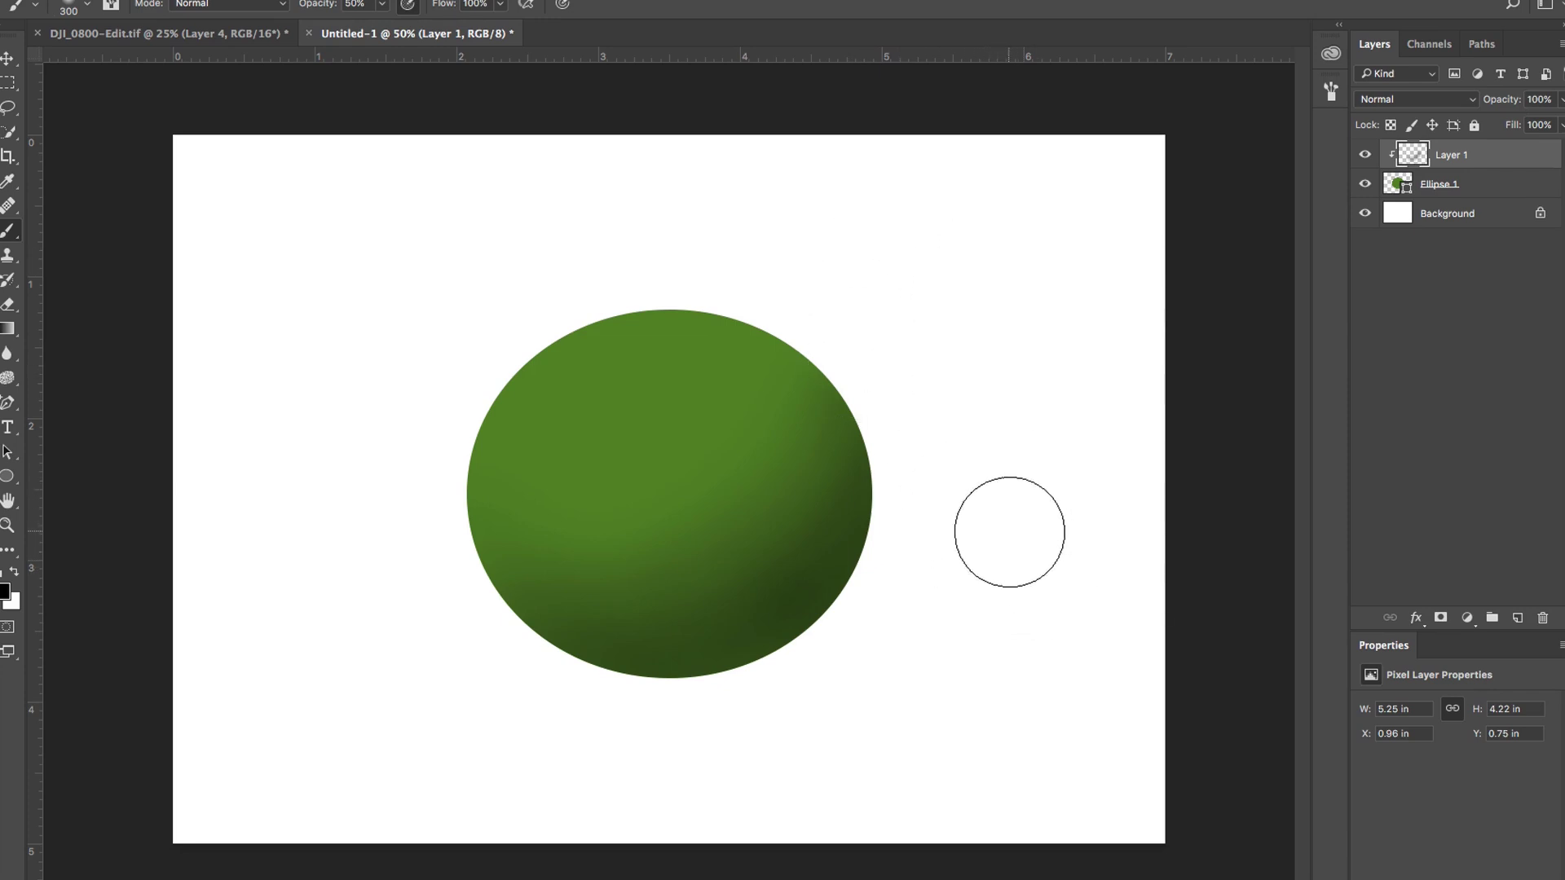
{"action": "key", "text": "x"}
{"action": "mouse_move", "coordinate": [685, 457]}
{"action": "left_mouse_down"}
{"action": "mouse_move", "coordinate": [527, 449]}
{"action": "mouse_move", "coordinate": [493, 525]}
{"action": "mouse_move", "coordinate": [479, 522]}
{"action": "mouse_move", "coordinate": [489, 467]}
{"action": "mouse_move", "coordinate": [552, 360]}
{"action": "mouse_move", "coordinate": [651, 294]}
{"action": "mouse_move", "coordinate": [450, 480]}
{"action": "mouse_move", "coordinate": [441, 457]}
{"action": "mouse_move", "coordinate": [543, 348]}
{"action": "mouse_move", "coordinate": [676, 307]}
{"action": "mouse_move", "coordinate": [849, 354]}
{"action": "mouse_move", "coordinate": [846, 368]}
{"action": "mouse_move", "coordinate": [691, 338]}
{"action": "mouse_move", "coordinate": [515, 420]}
{"action": "left_mouse_up"}
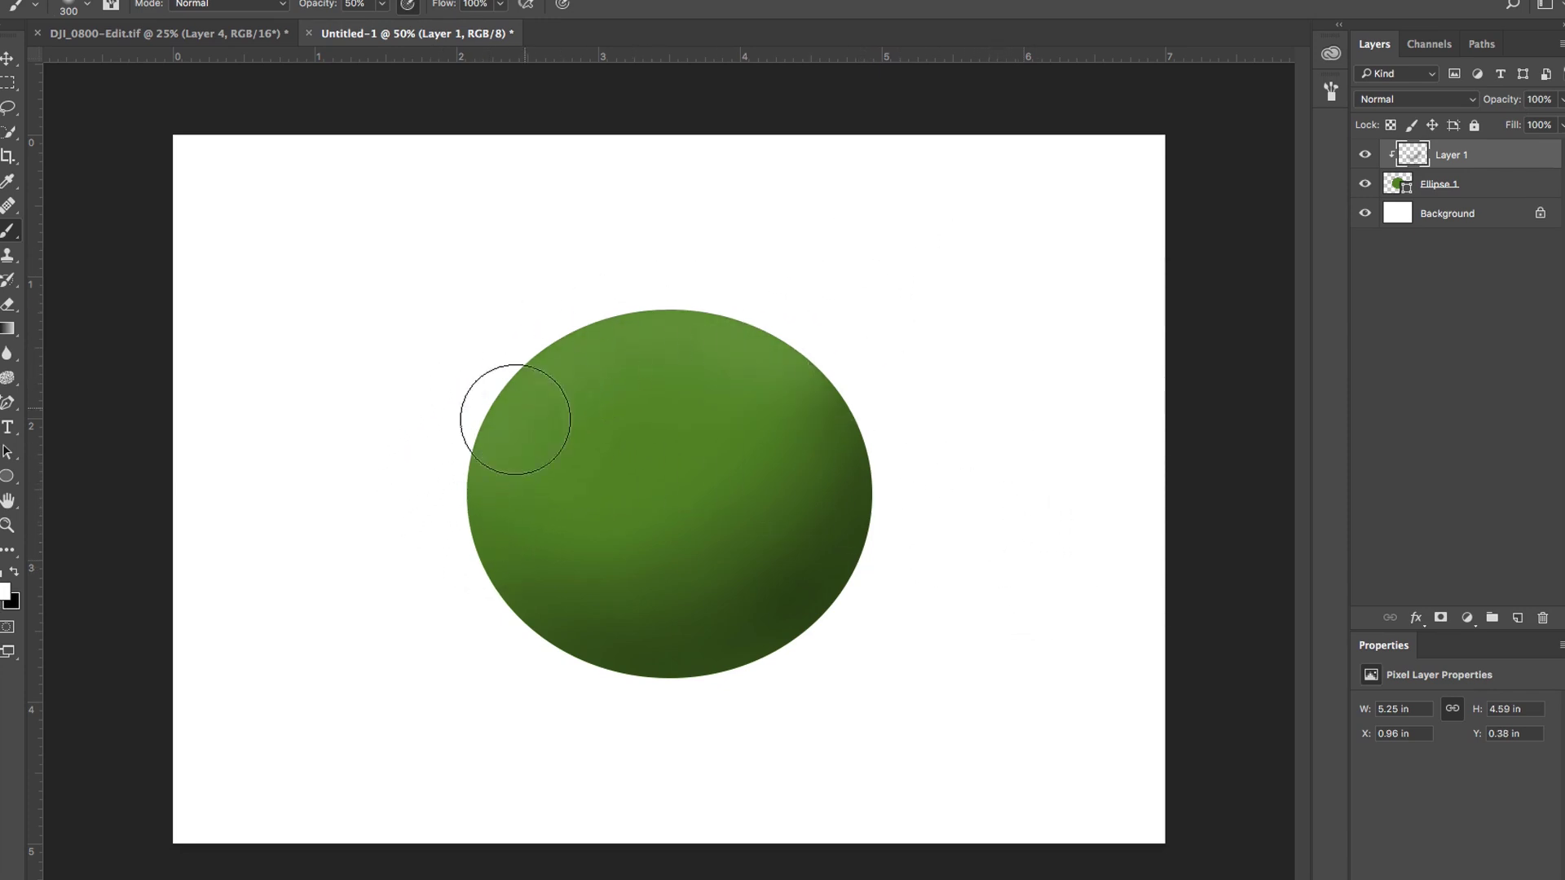
{"action": "mouse_move", "coordinate": [607, 451]}
{"action": "left_mouse_down"}
{"action": "mouse_move", "coordinate": [531, 430]}
{"action": "mouse_move", "coordinate": [656, 342]}
{"action": "mouse_move", "coordinate": [504, 415]}
{"action": "left_mouse_up"}
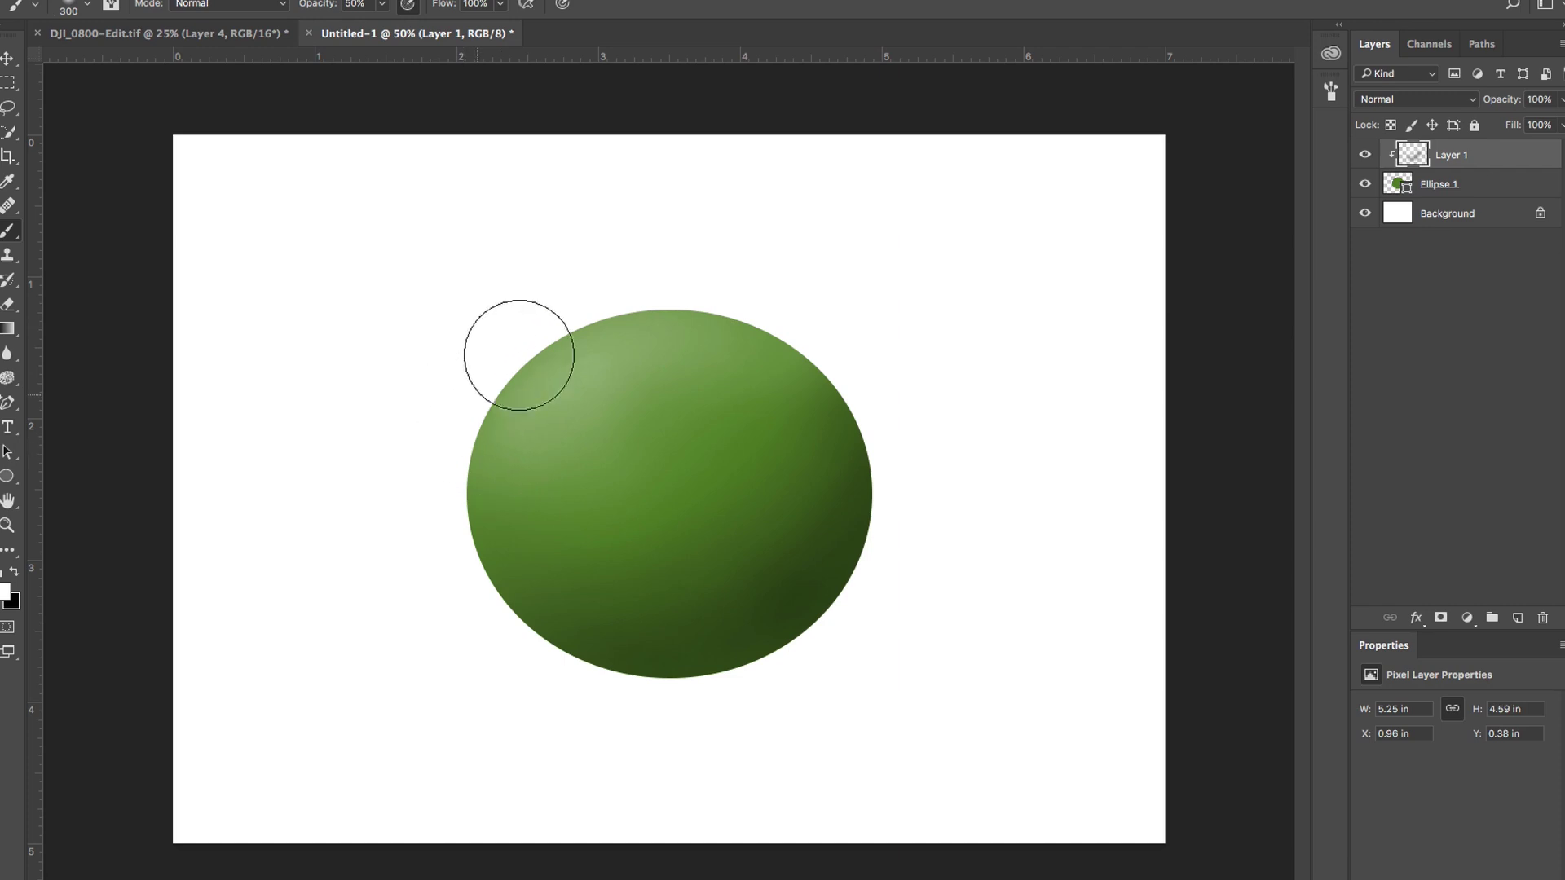
{"action": "mouse_move", "coordinate": [519, 355]}
{"action": "left_mouse_down"}
{"action": "mouse_move", "coordinate": [698, 322]}
{"action": "mouse_move", "coordinate": [817, 381]}
{"action": "mouse_move", "coordinate": [547, 344]}
{"action": "mouse_move", "coordinate": [800, 340]}
{"action": "mouse_move", "coordinate": [579, 322]}
{"action": "mouse_move", "coordinate": [472, 469]}
{"action": "mouse_move", "coordinate": [612, 317]}
{"action": "left_mouse_up"}
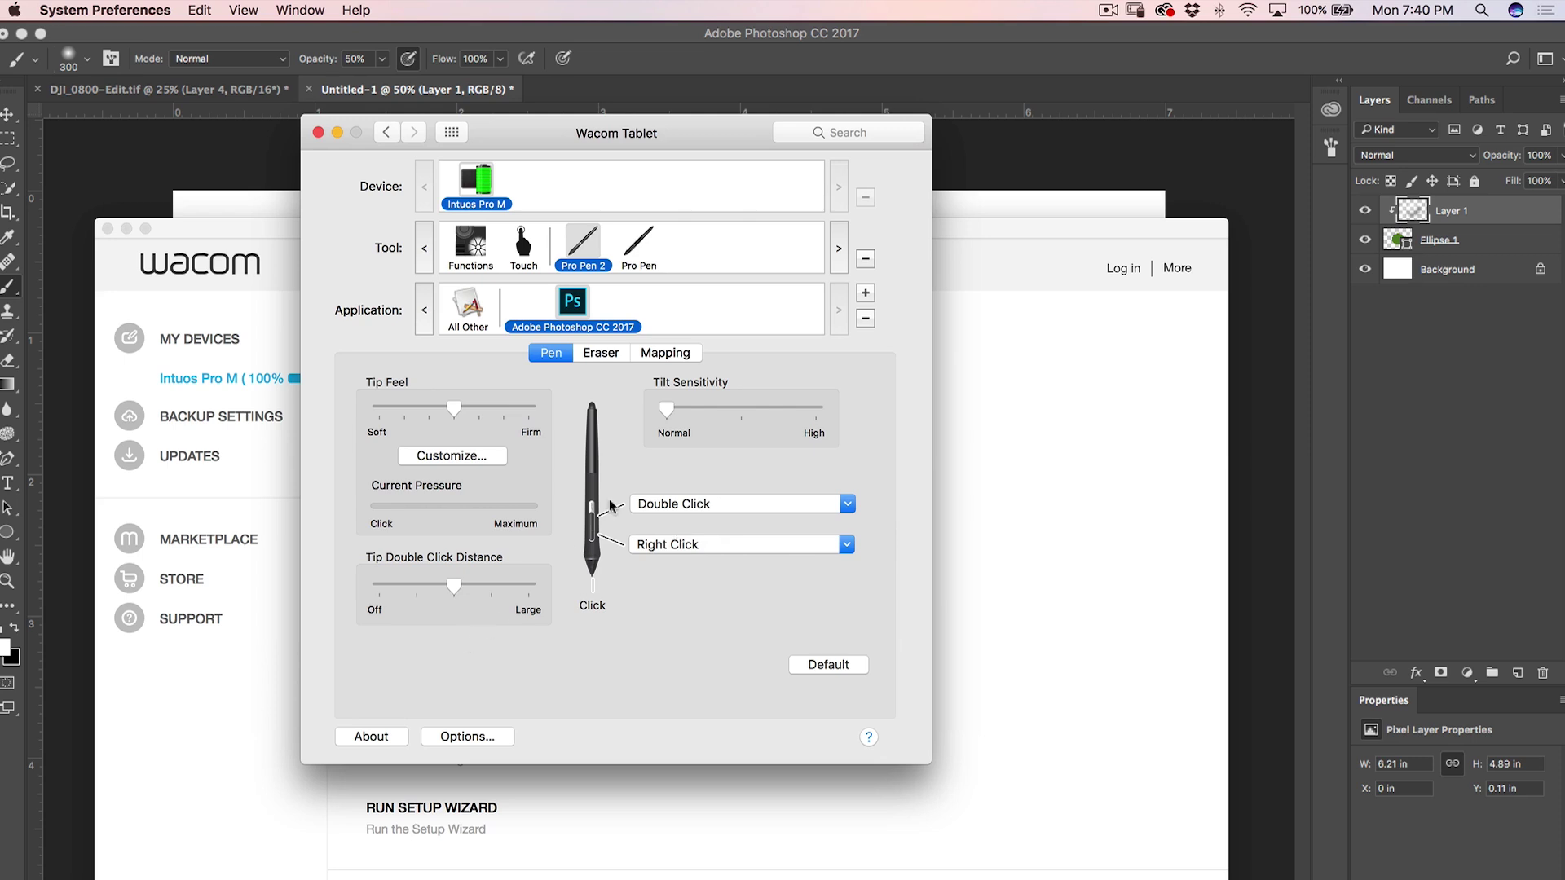
- Set the Pro Pen 2 upper side button for Photoshop to On-Screen Controls > Brush Tools
{"action": "left_click_drag", "start_coordinate": [513, 122], "coordinate": [525, 110]}
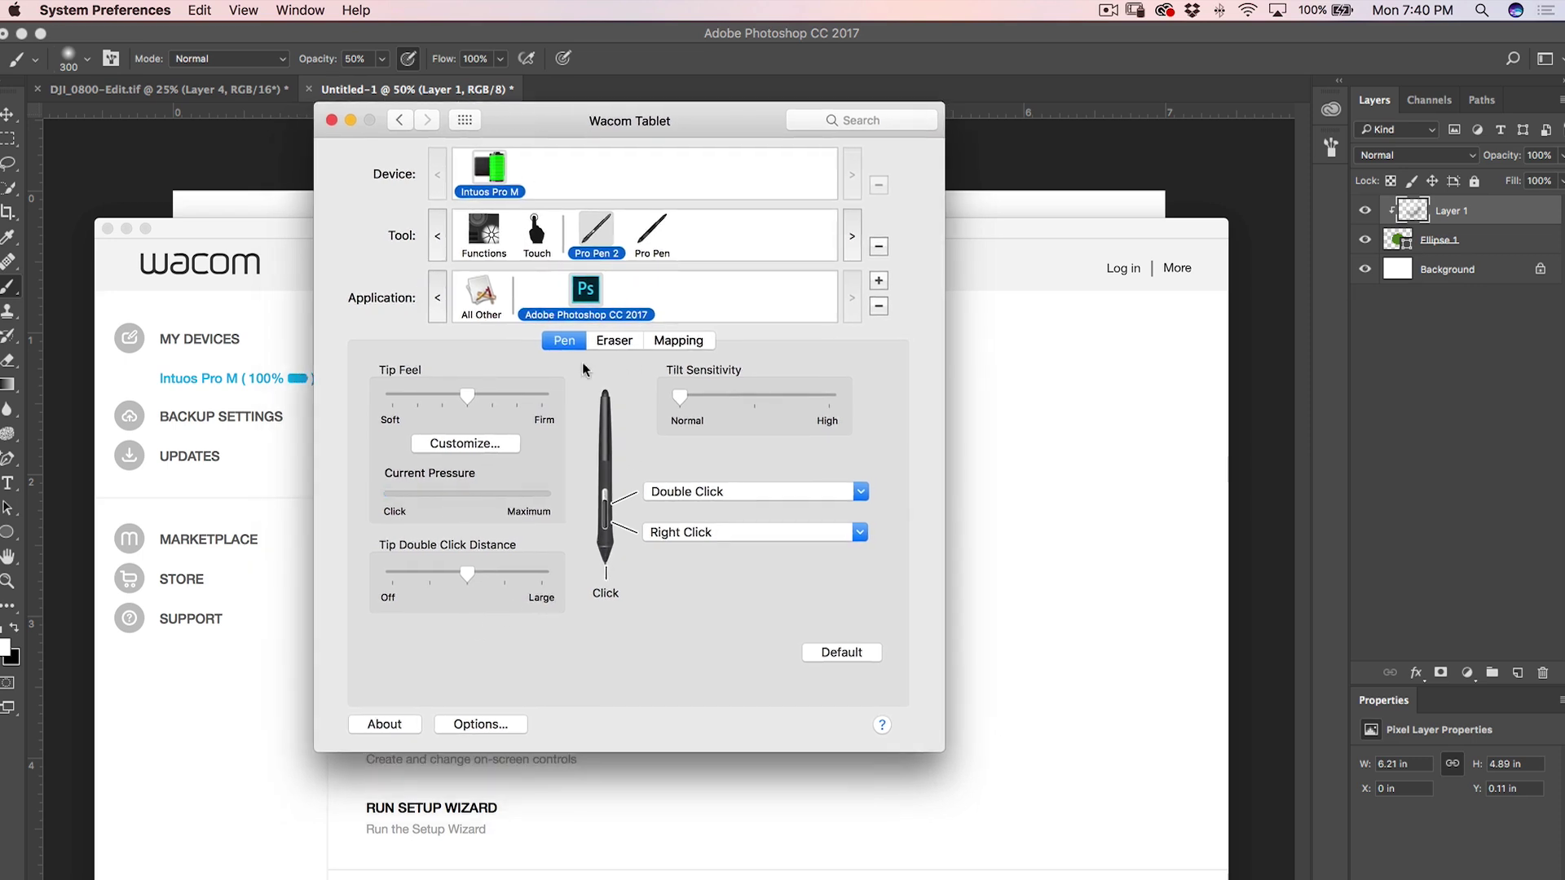
{"action": "left_click", "coordinate": [689, 493]}
{"action": "mouse_move", "coordinate": [712, 577]}
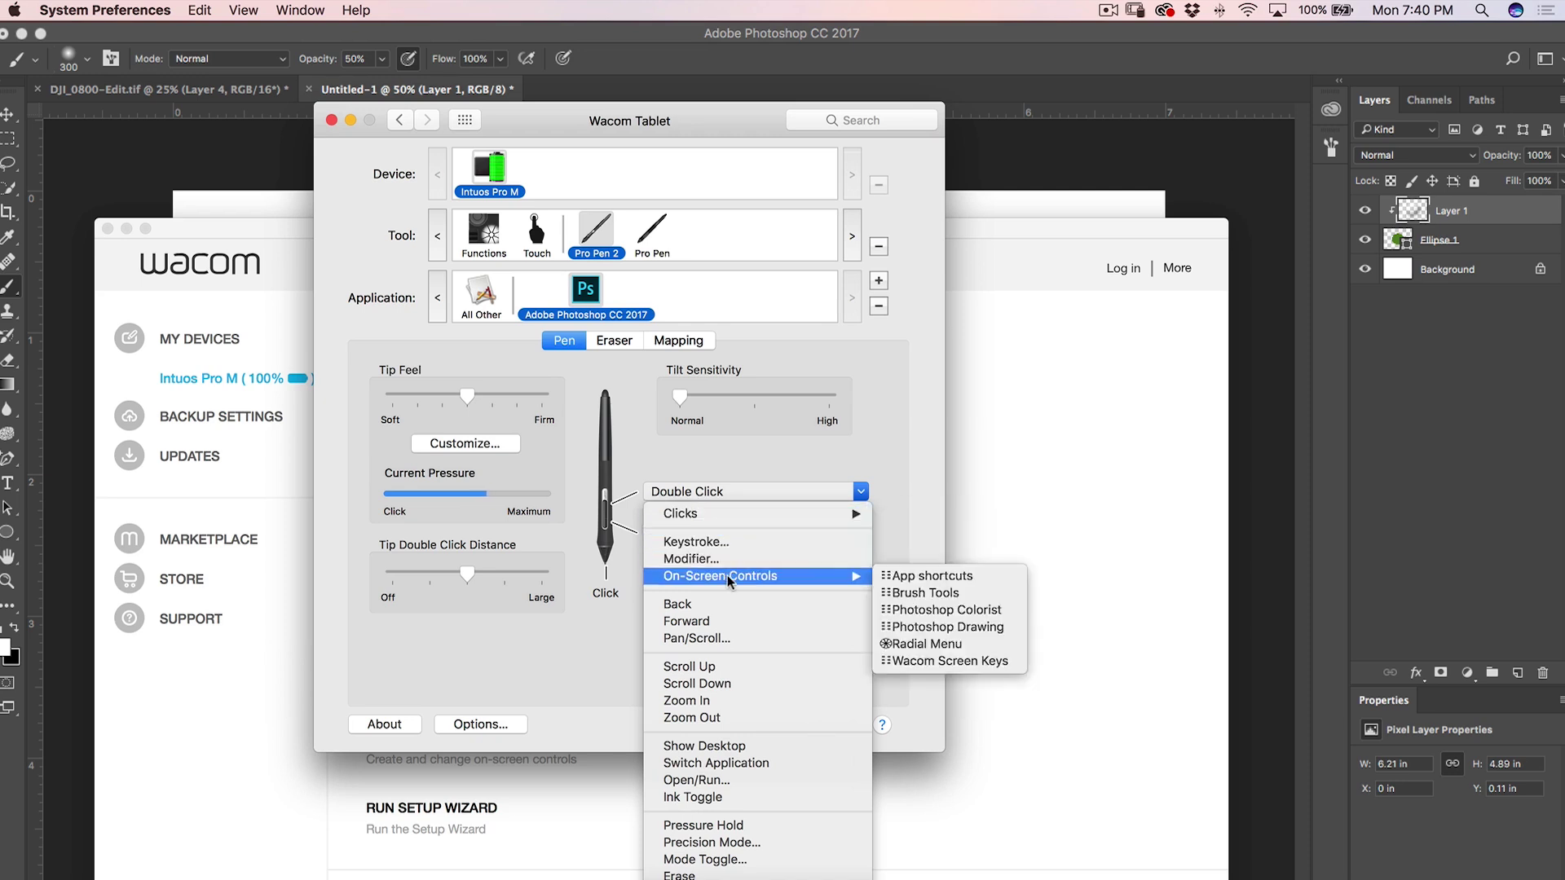
{"action": "left_click", "coordinate": [924, 593]}
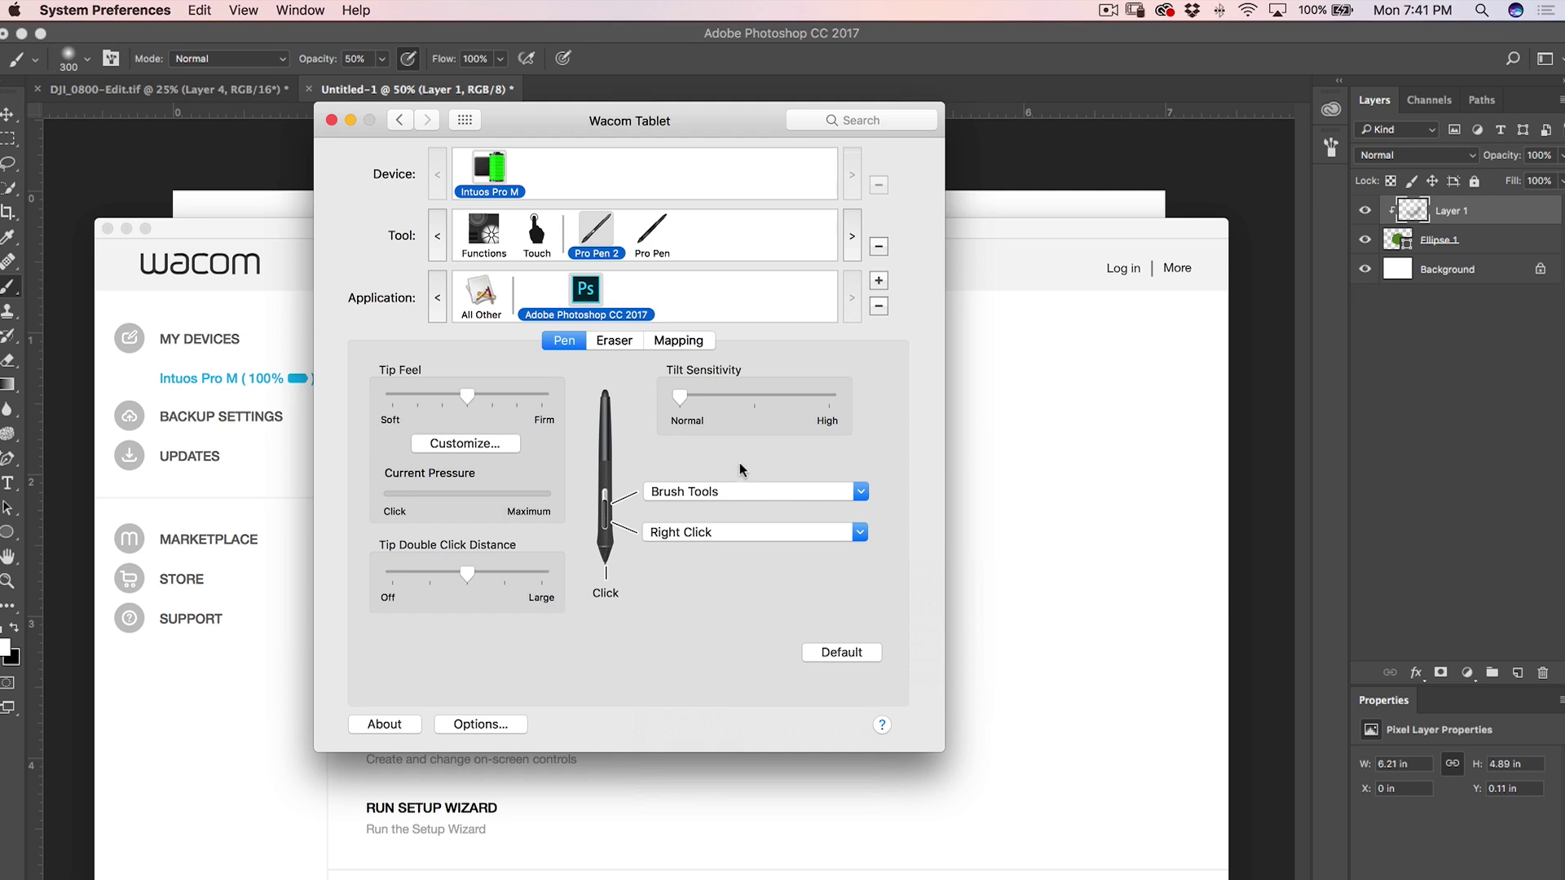
- Display the Brush Tools panel's key assignments under Functions > On-Screen Controls, leaving them unchanged
{"action": "left_click", "coordinate": [498, 234]}
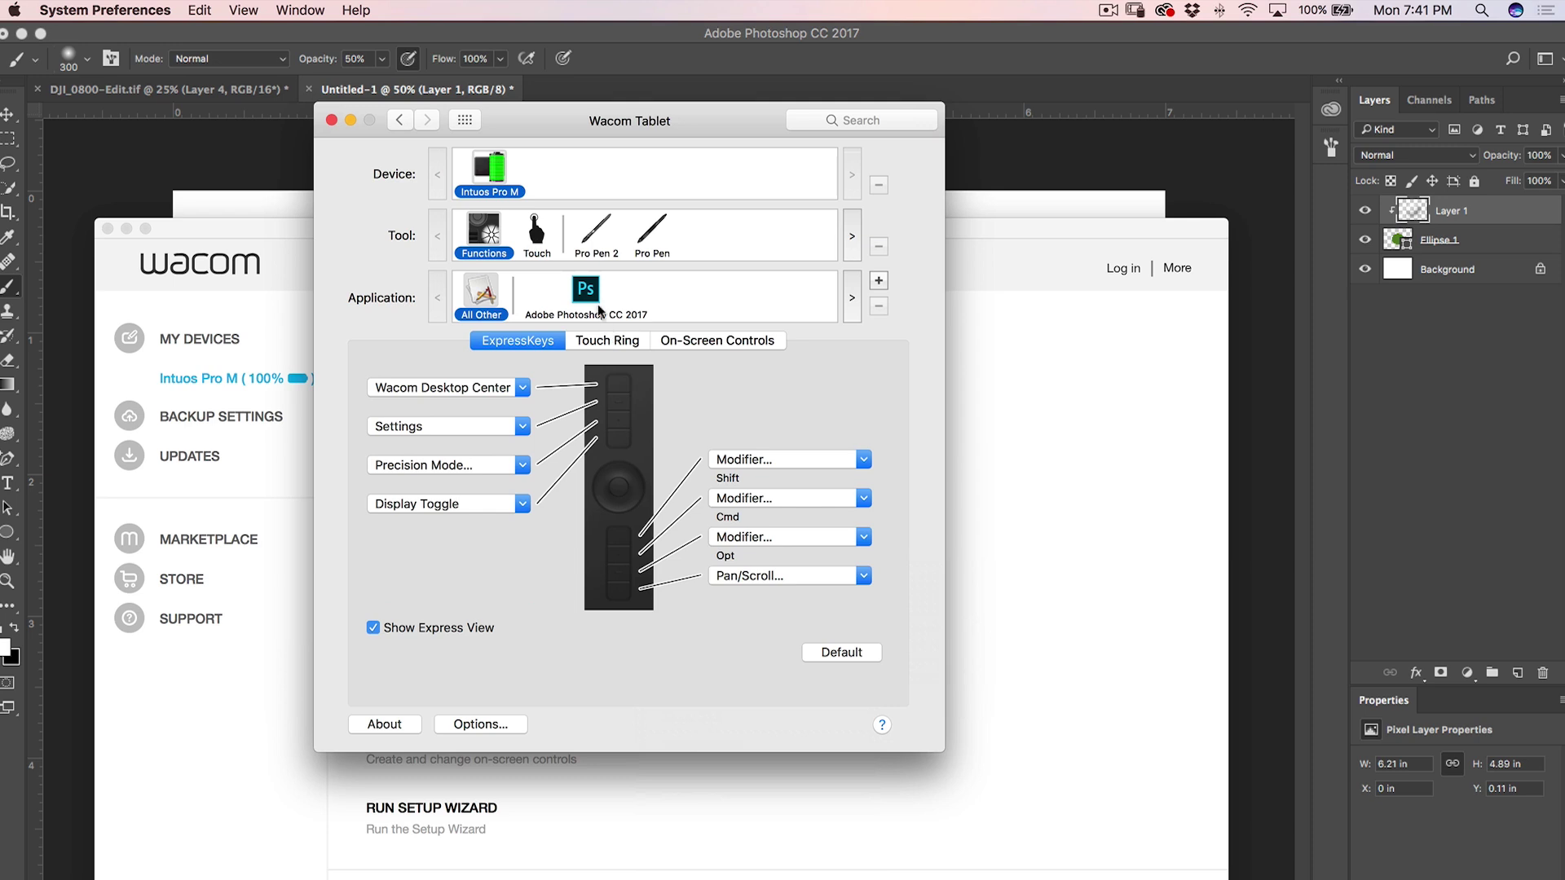
{"action": "left_click", "coordinate": [714, 346]}
{"action": "left_click", "coordinate": [401, 402]}
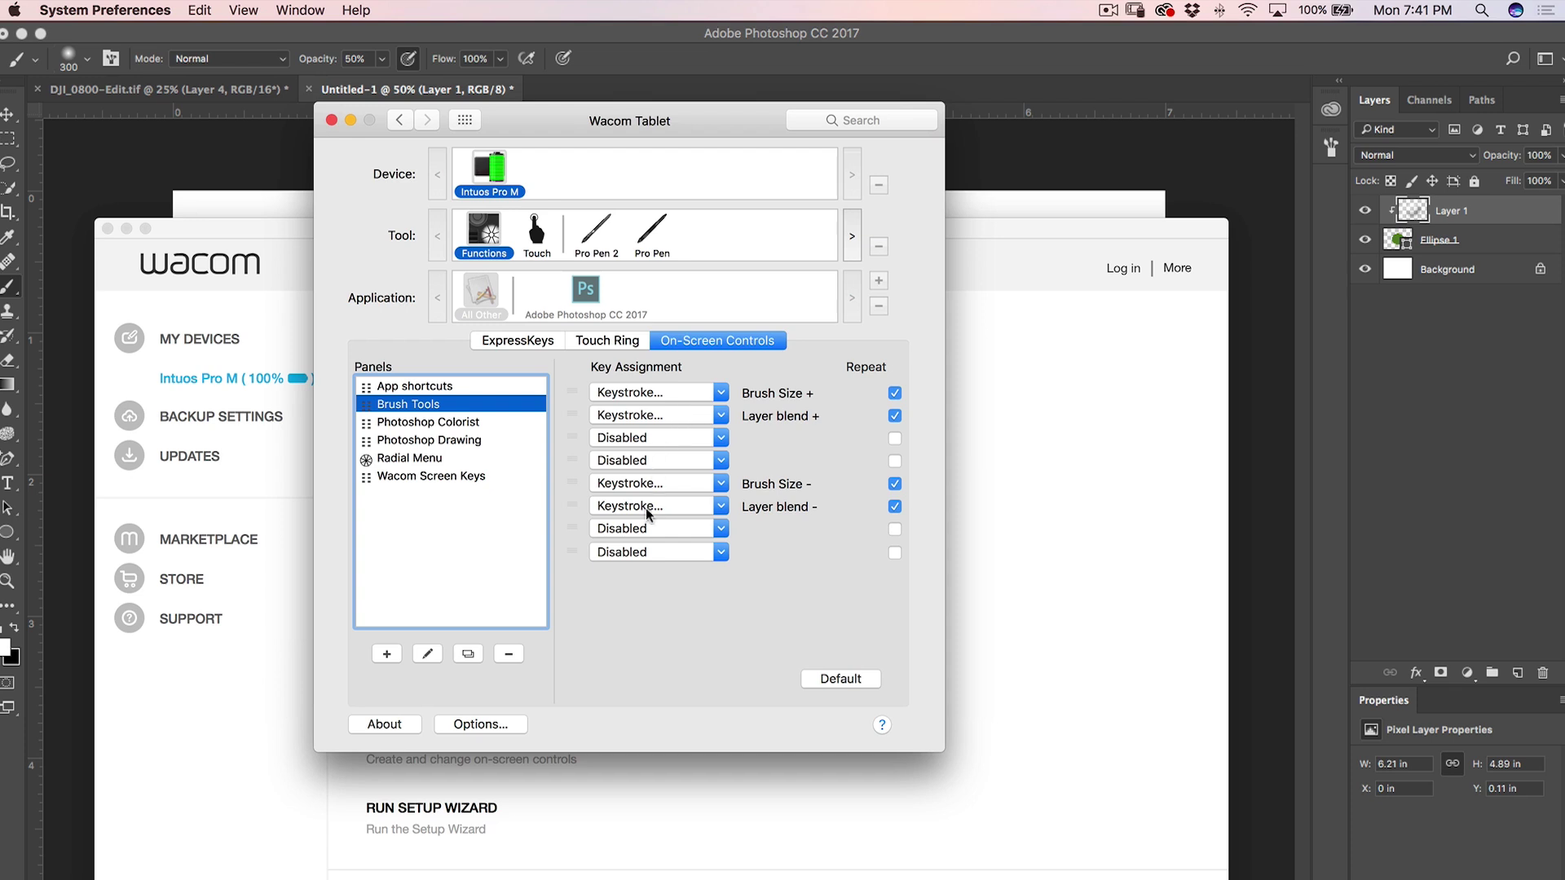
{"action": "left_click", "coordinate": [680, 528]}
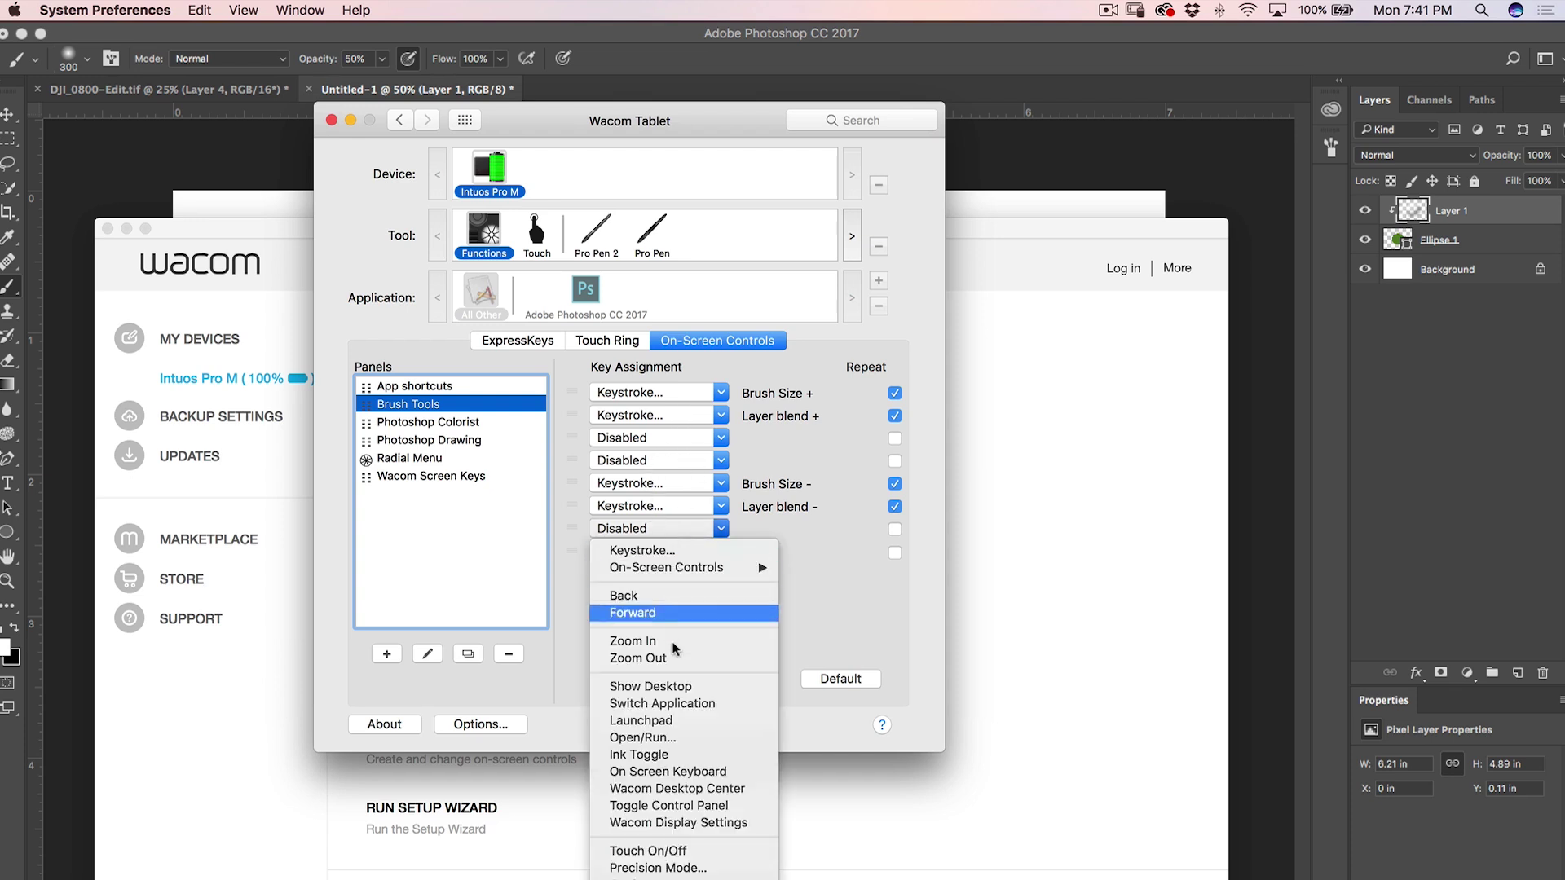
{"action": "left_click", "coordinate": [852, 546]}
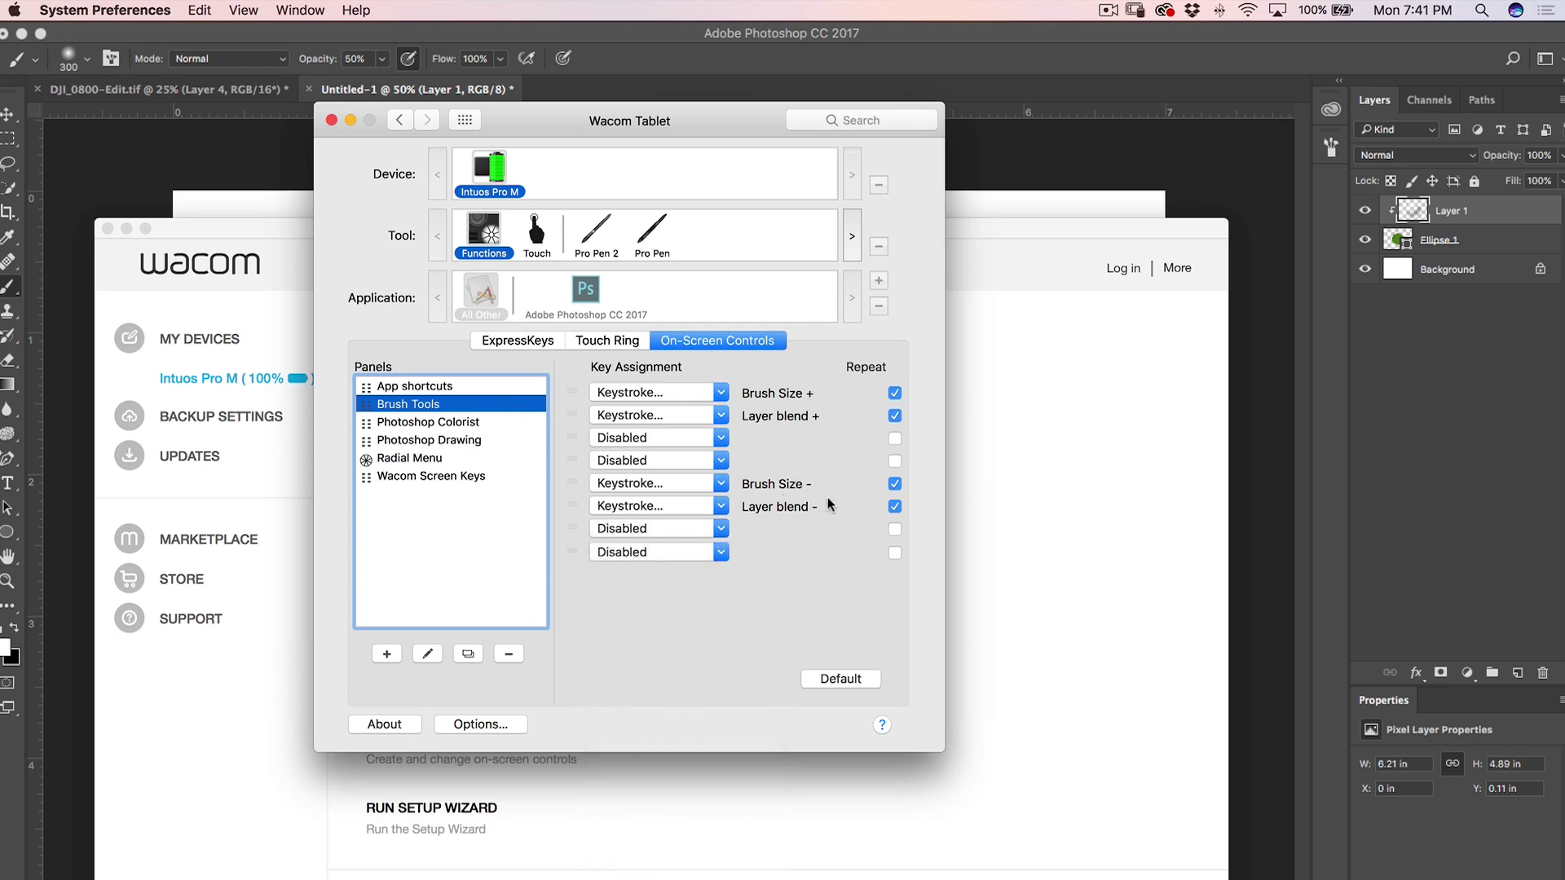
- Bring up the Brush Tools on-screen panel in Photoshop and enlarge the brush to 1300
{"action": "left_click", "coordinate": [1014, 417]}
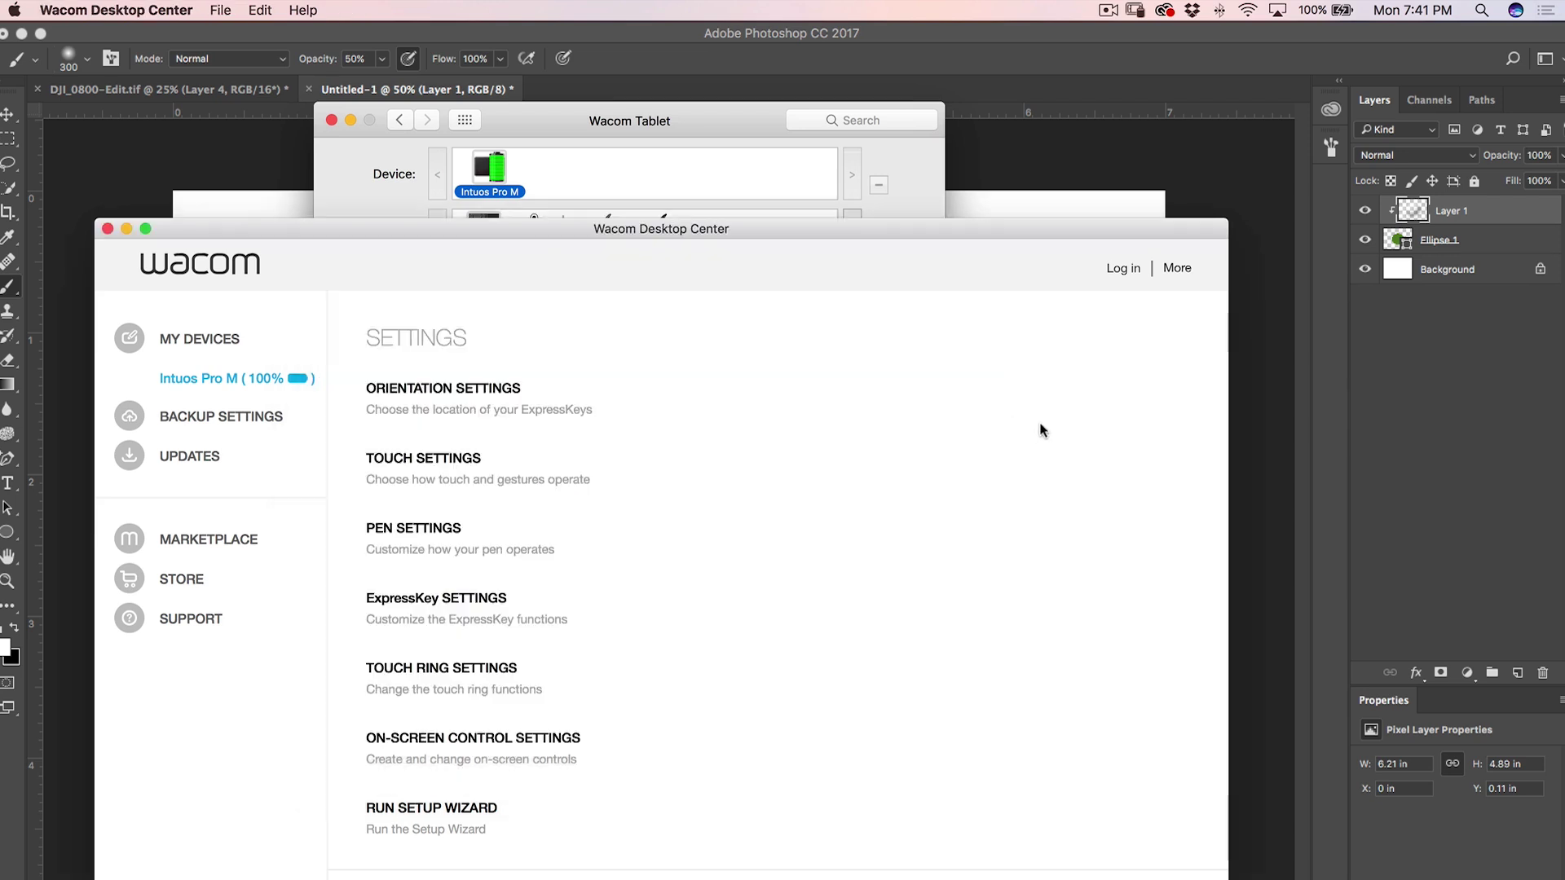
{"action": "left_click", "coordinate": [1043, 193]}
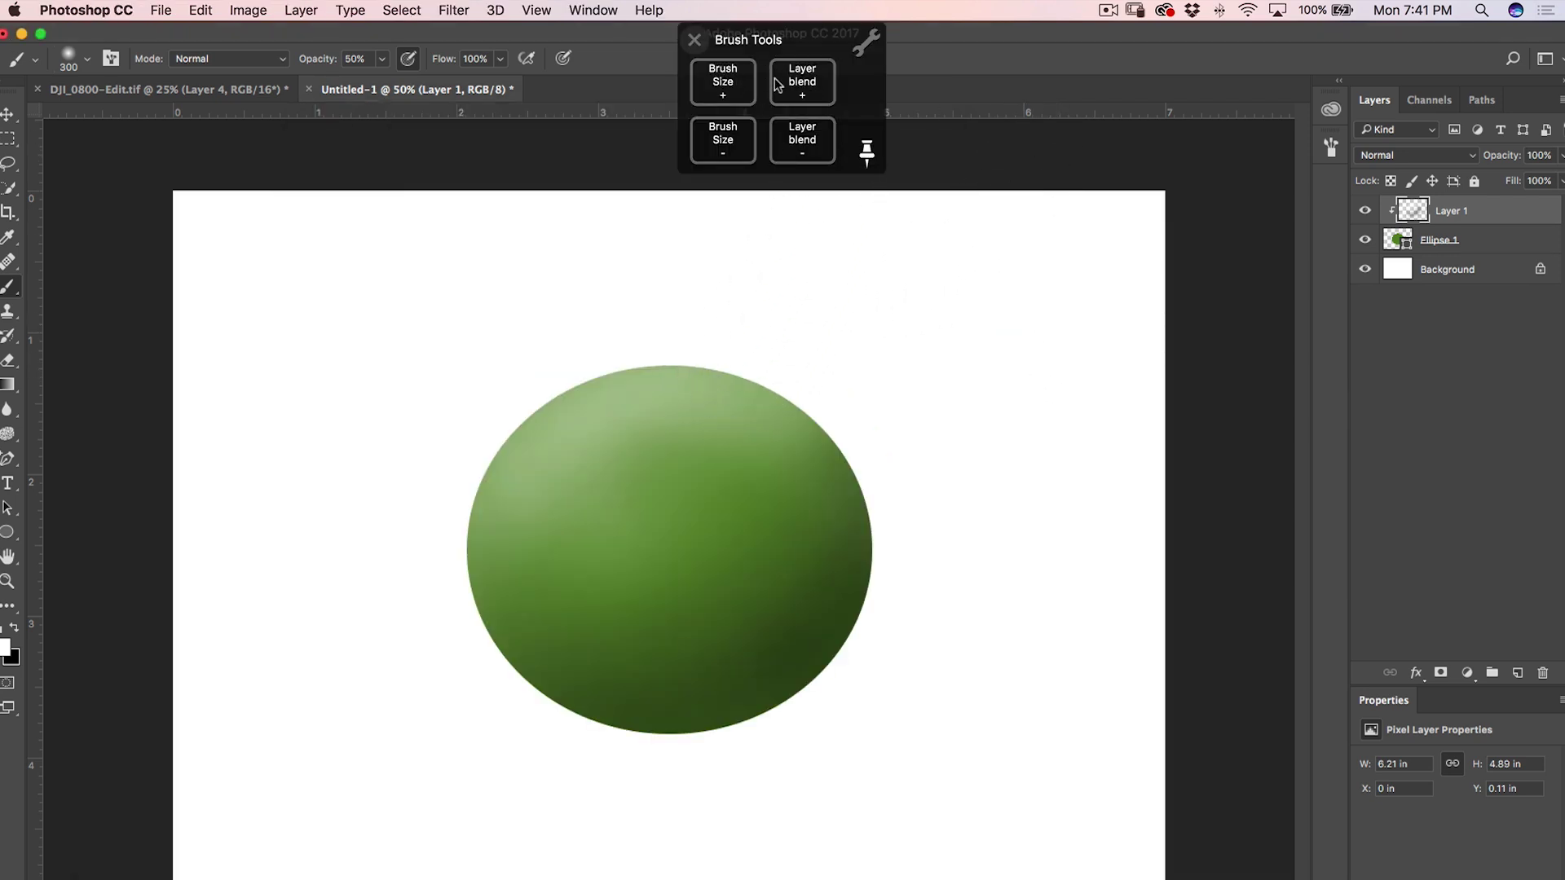
{"action": "left_click", "coordinate": [727, 80]}
{"action": "left_click", "coordinate": [725, 83]}
{"action": "left_click", "coordinate": [723, 82]}
- Step Layer 1's blend mode to Soft Light, return to the Brush tool, and move the panel right
{"action": "left_click", "coordinate": [802, 84]}
{"action": "left_click", "coordinate": [802, 83]}
{"action": "left_click", "coordinate": [802, 83]}
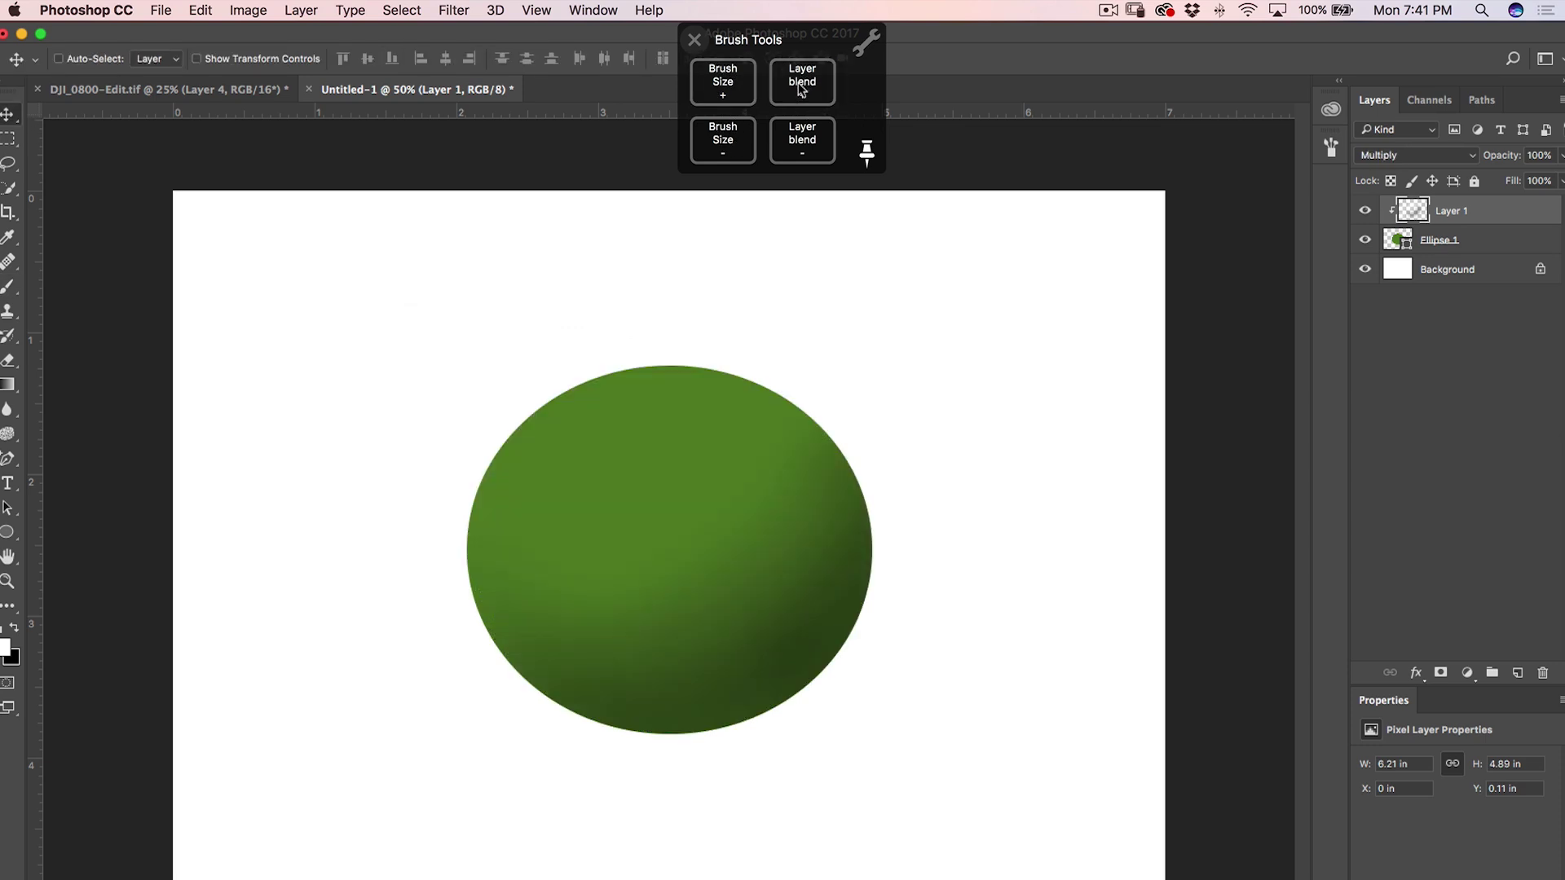
{"action": "left_click", "coordinate": [802, 83]}
{"action": "left_click", "coordinate": [802, 83]}
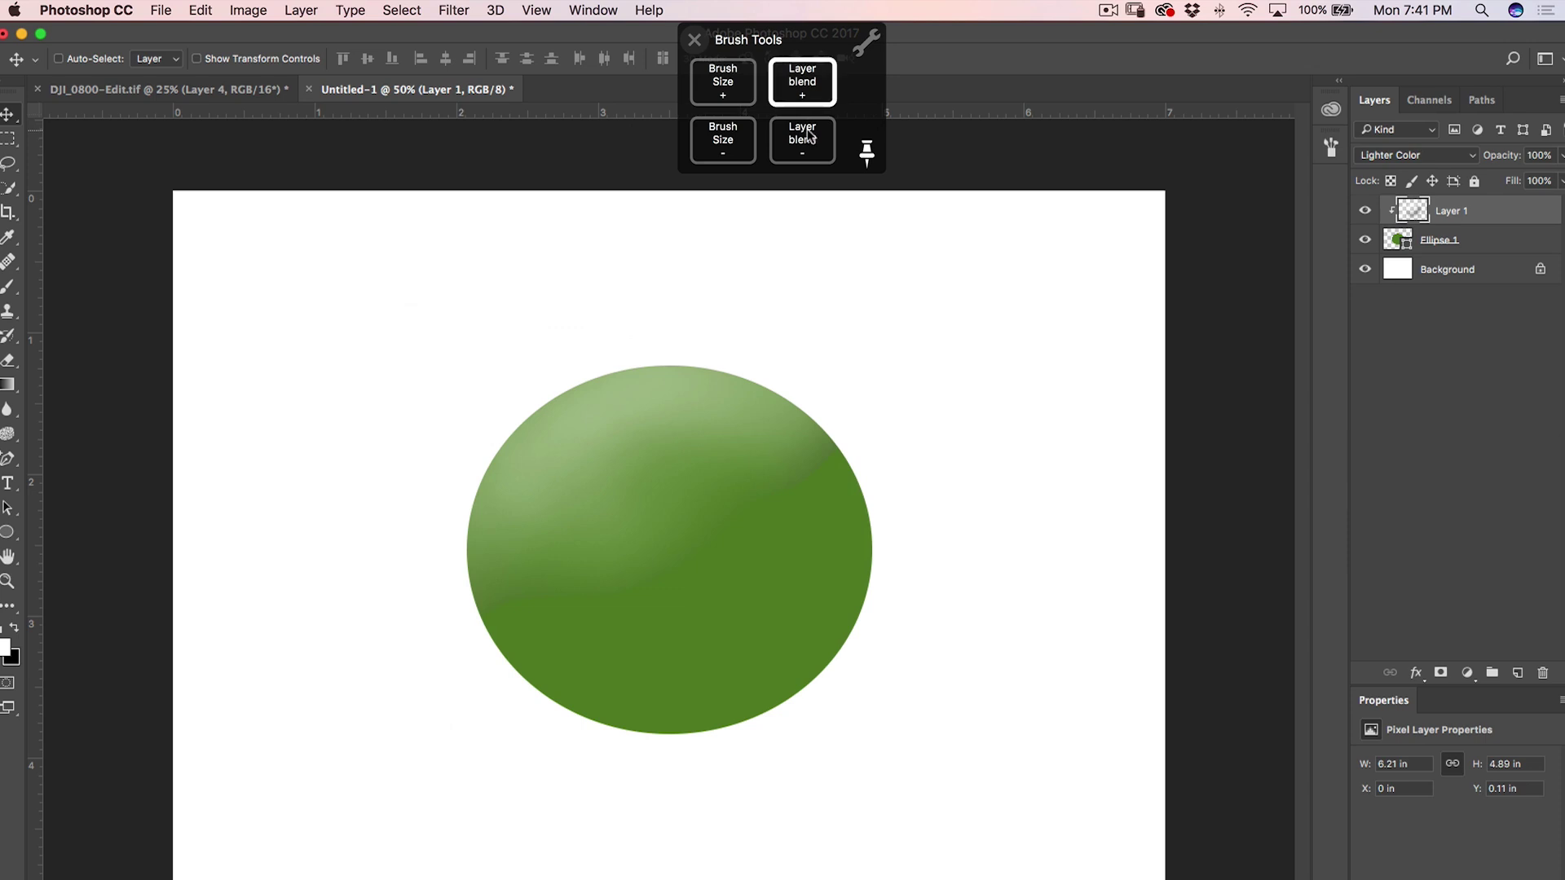
{"action": "left_click", "coordinate": [807, 138]}
{"action": "left_click", "coordinate": [805, 140]}
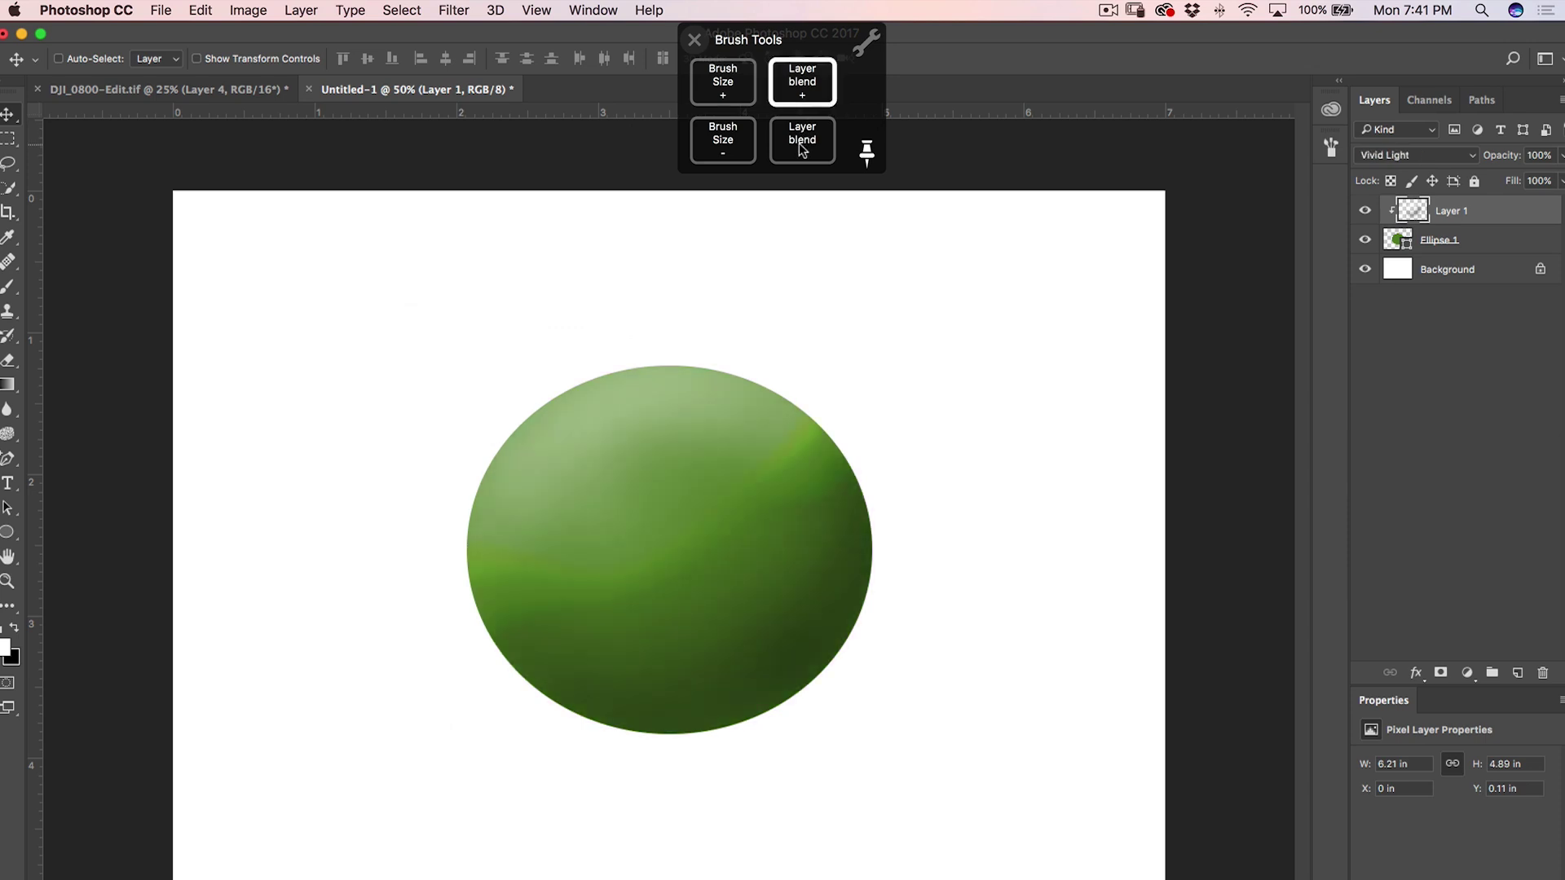
{"action": "left_click", "coordinate": [804, 143]}
{"action": "left_click", "coordinate": [801, 150]}
{"action": "left_click", "coordinate": [801, 152]}
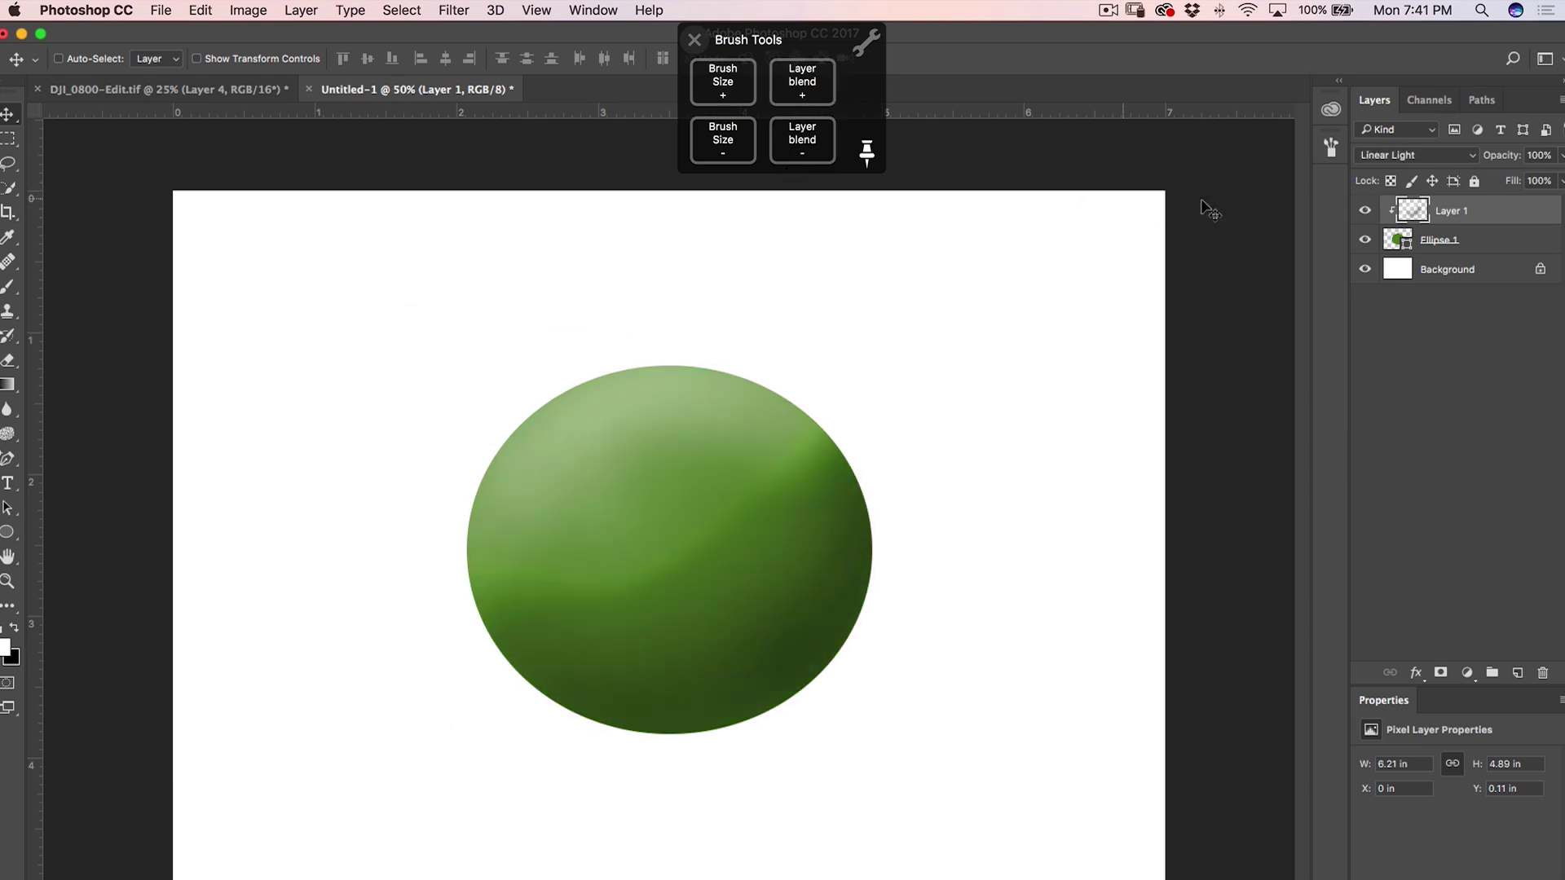
{"action": "left_click", "coordinate": [803, 143]}
{"action": "left_click", "coordinate": [805, 145]}
{"action": "left_click", "coordinate": [805, 145]}
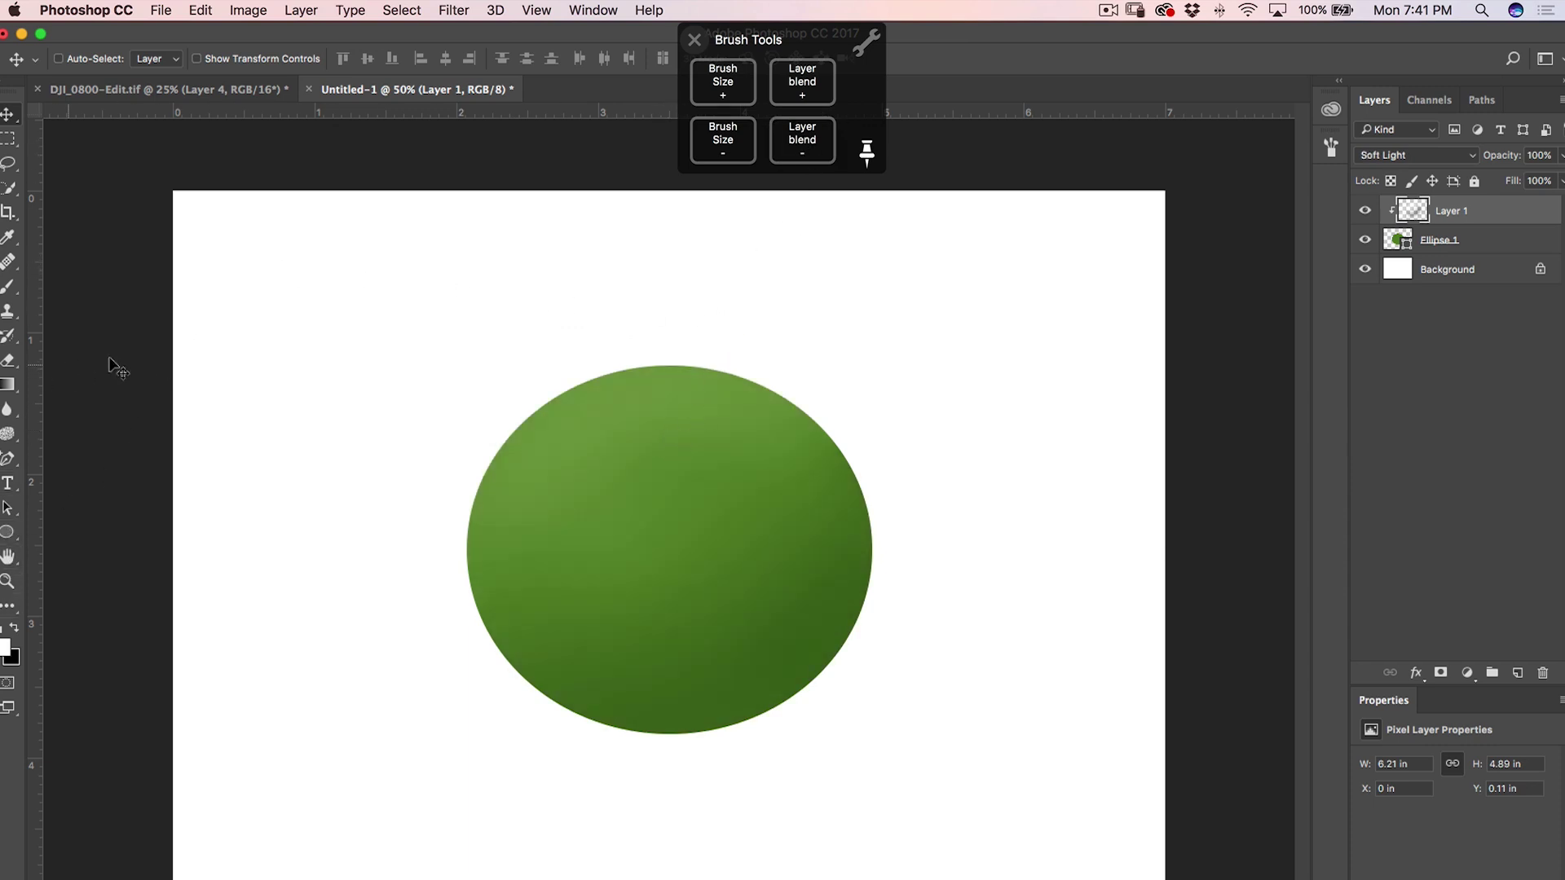
{"action": "key", "text": "b"}
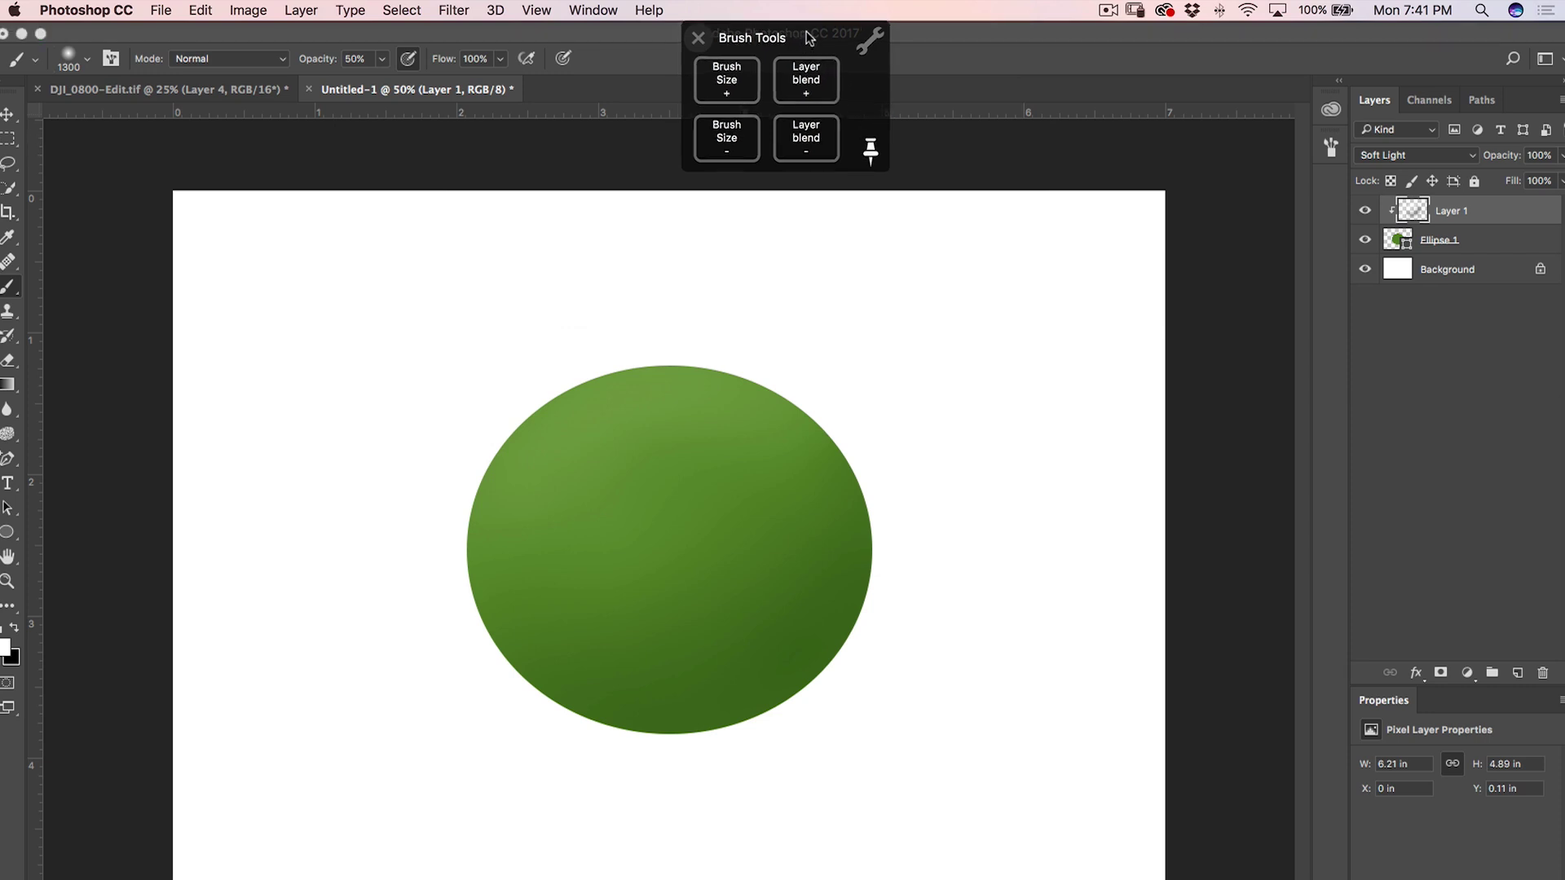
{"action": "mouse_move", "coordinate": [821, 49]}
{"action": "left_mouse_down"}
{"action": "mouse_move", "coordinate": [1081, 122]}
{"action": "mouse_move", "coordinate": [1207, 87]}
{"action": "mouse_move", "coordinate": [948, 64]}
{"action": "left_mouse_up"}
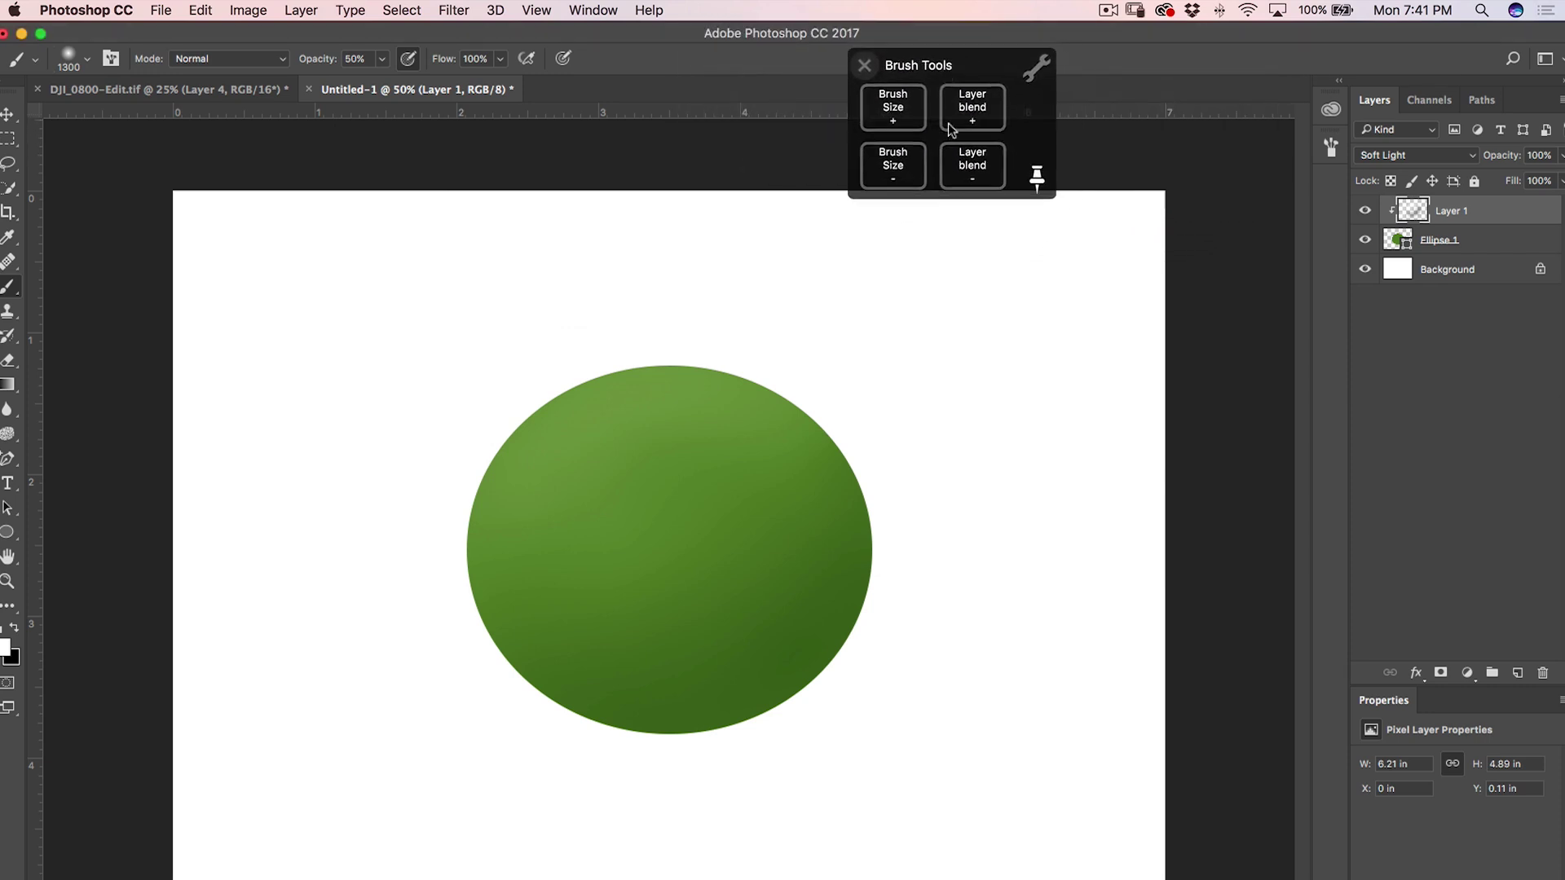
- Nudge the Brush Tools on-screen panel right, then close it
{"action": "left_click", "coordinate": [1035, 63]}
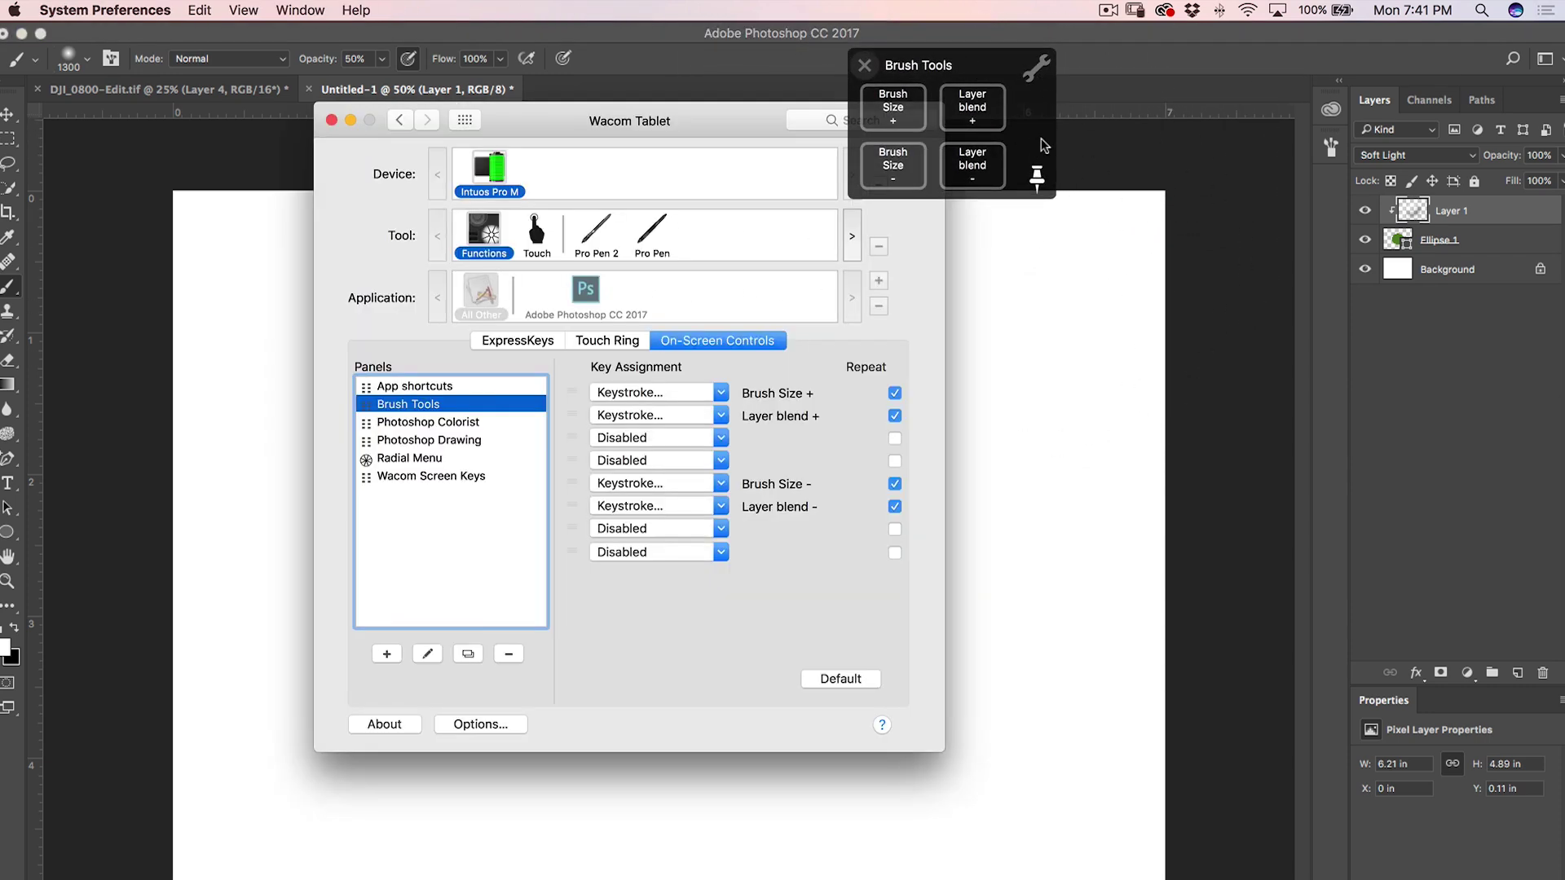
{"action": "left_click_drag", "start_coordinate": [1000, 74], "coordinate": [1018, 77]}
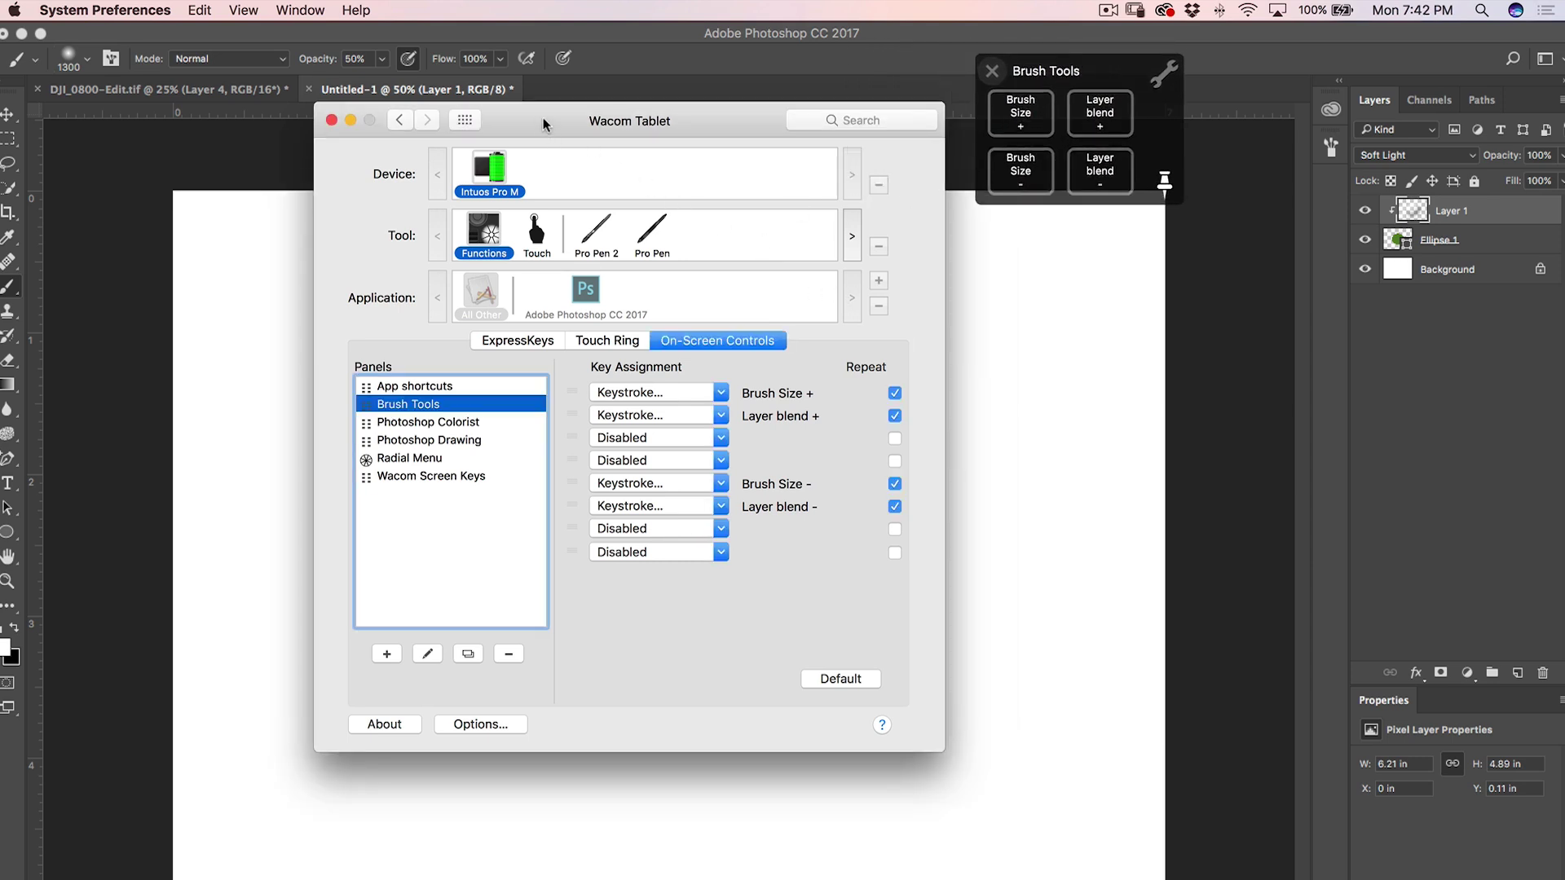
{"action": "left_click_drag", "start_coordinate": [543, 119], "coordinate": [540, 118]}
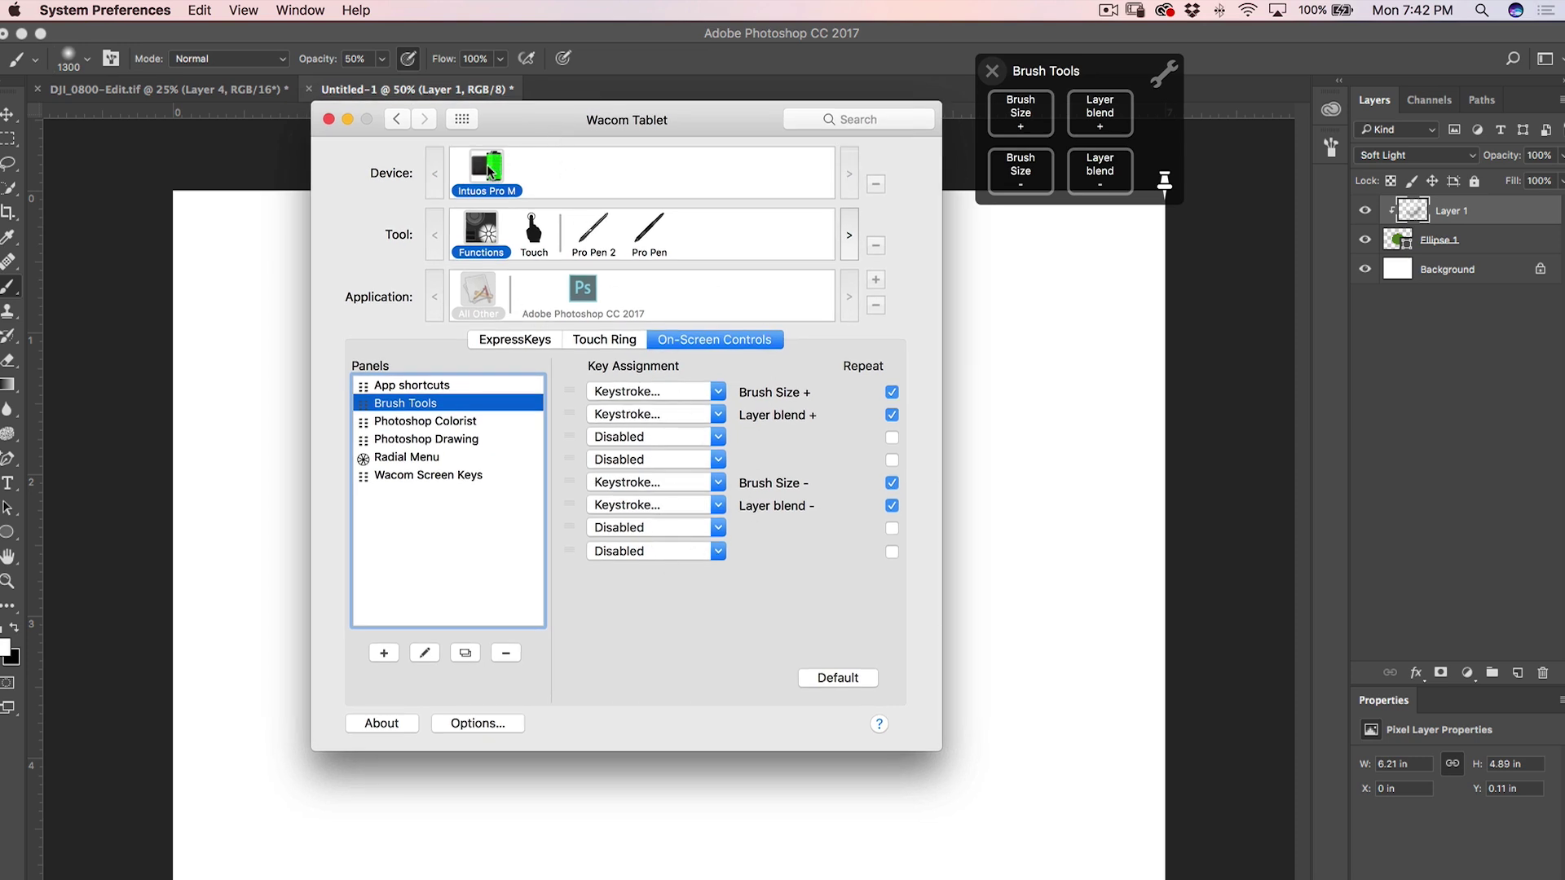
{"action": "left_click", "coordinate": [1138, 10]}
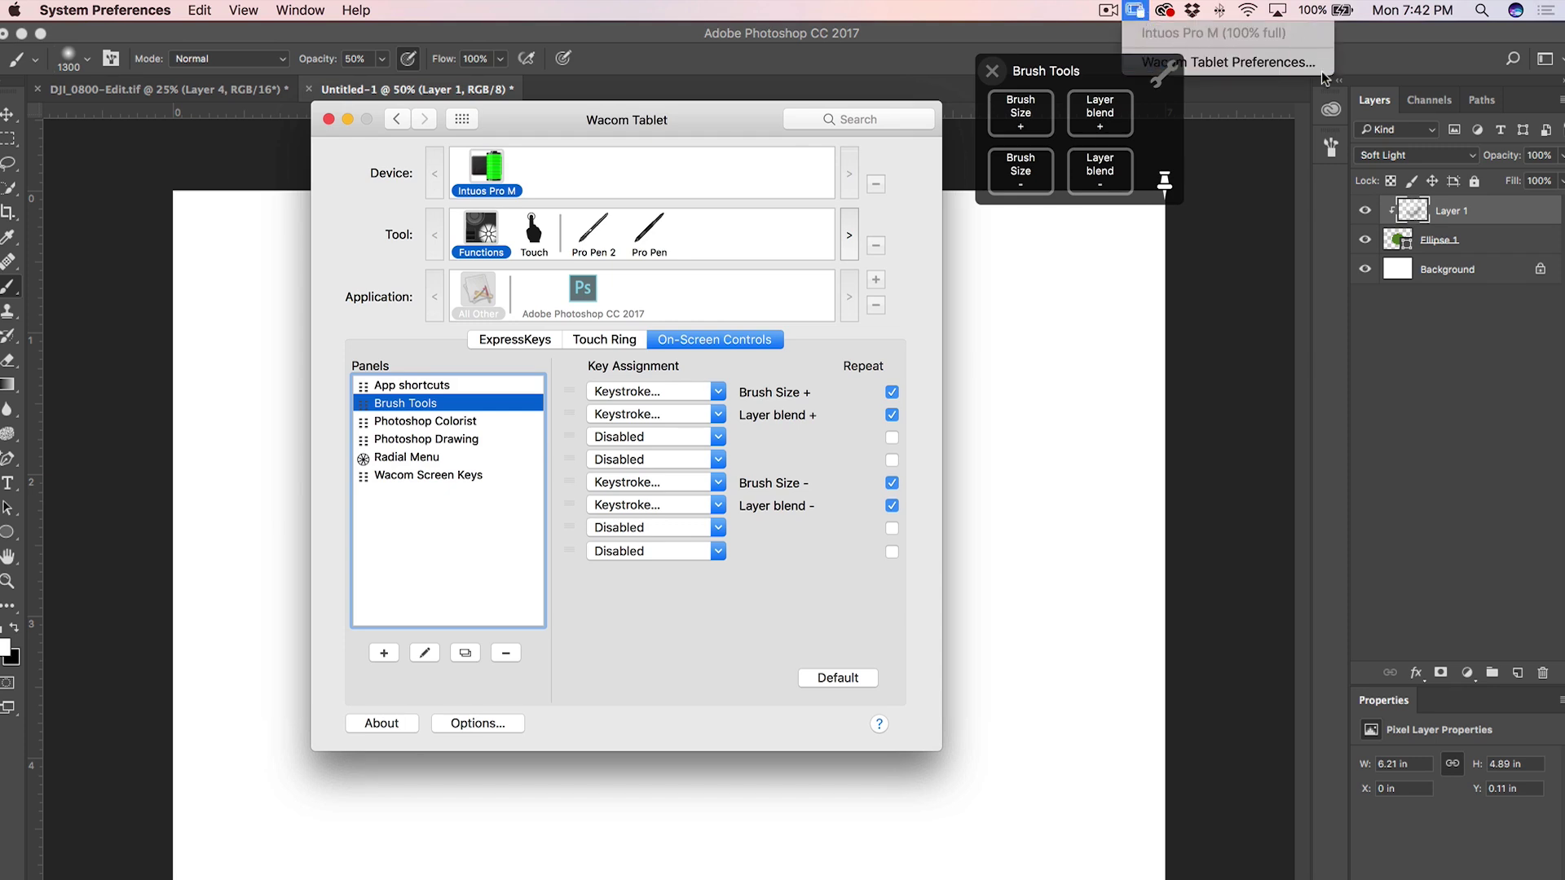
{"action": "left_click", "coordinate": [988, 71]}
{"action": "left_click", "coordinate": [992, 72]}
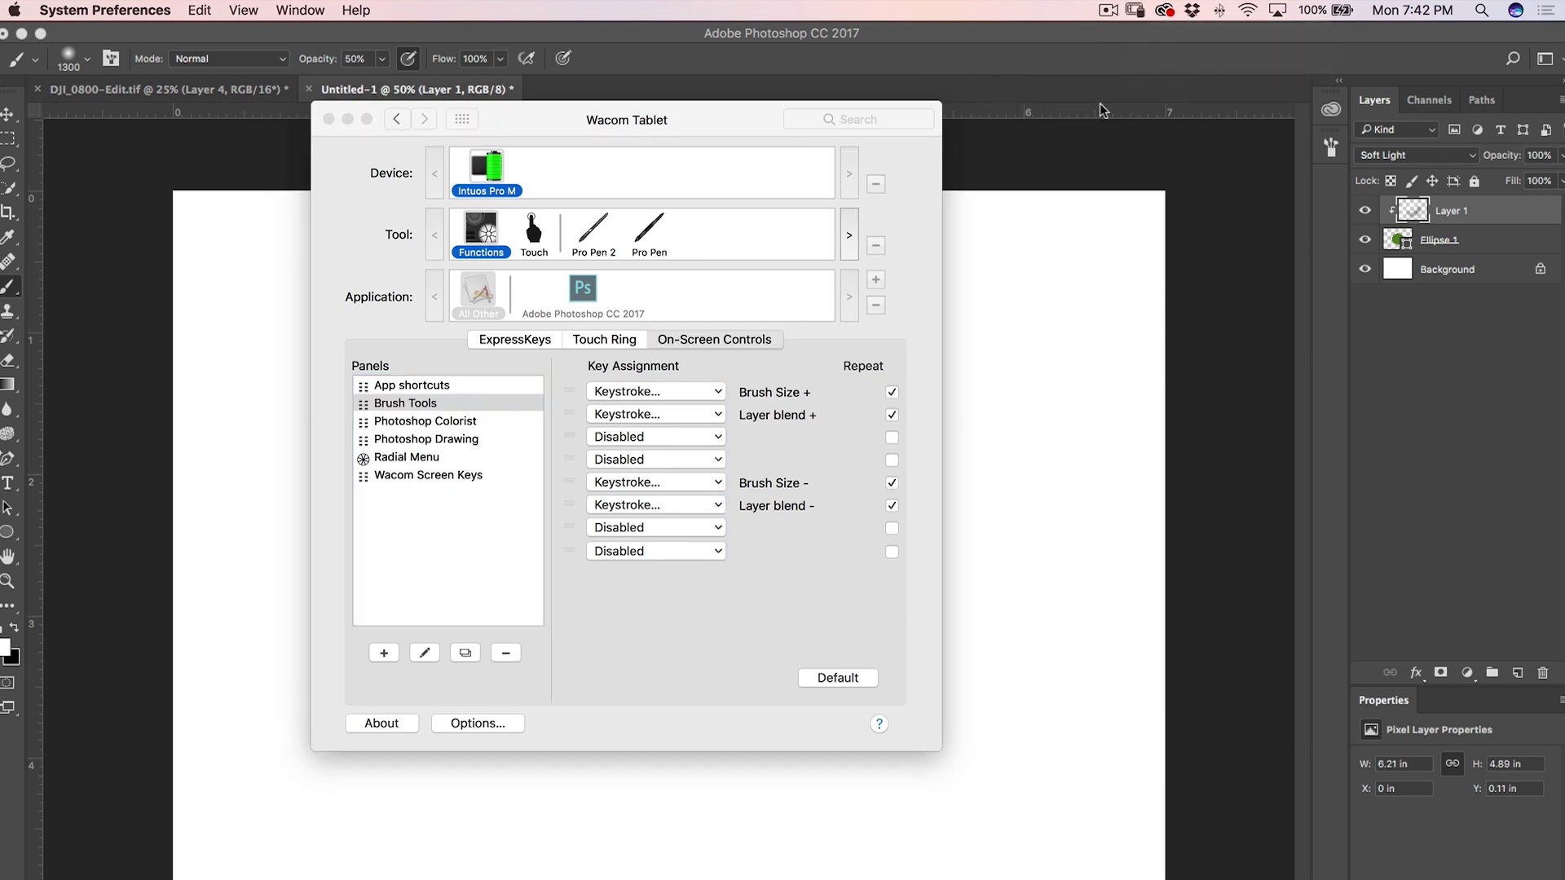
- Reopen Wacom Tablet Preferences from the menu-bar icon and show the Touch tool's options
{"action": "left_click", "coordinate": [1135, 11]}
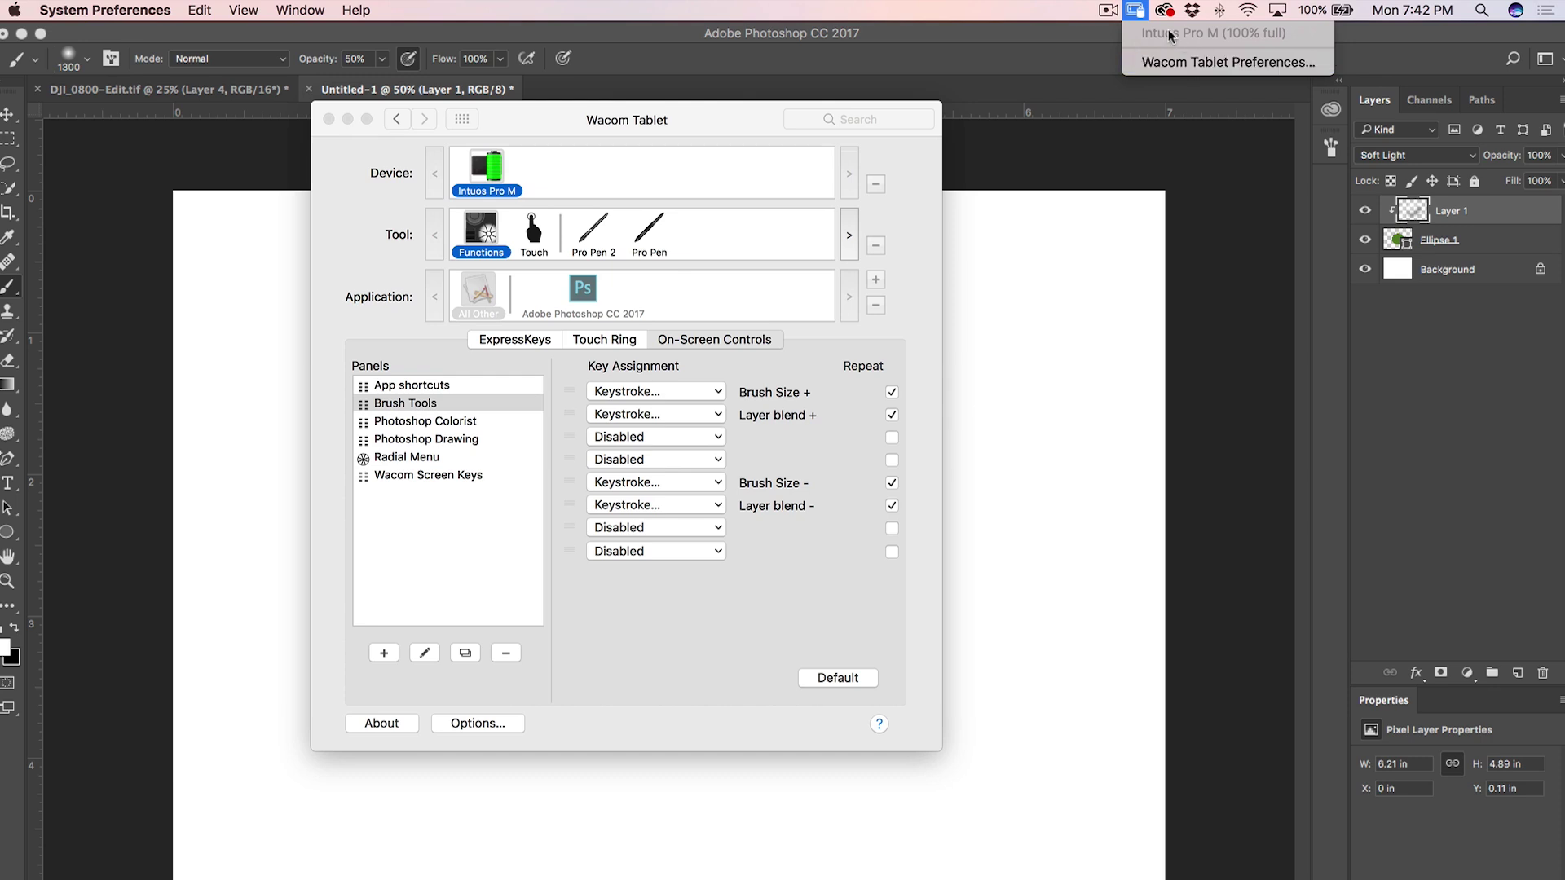
{"action": "left_click_drag", "start_coordinate": [687, 121], "coordinate": [693, 120]}
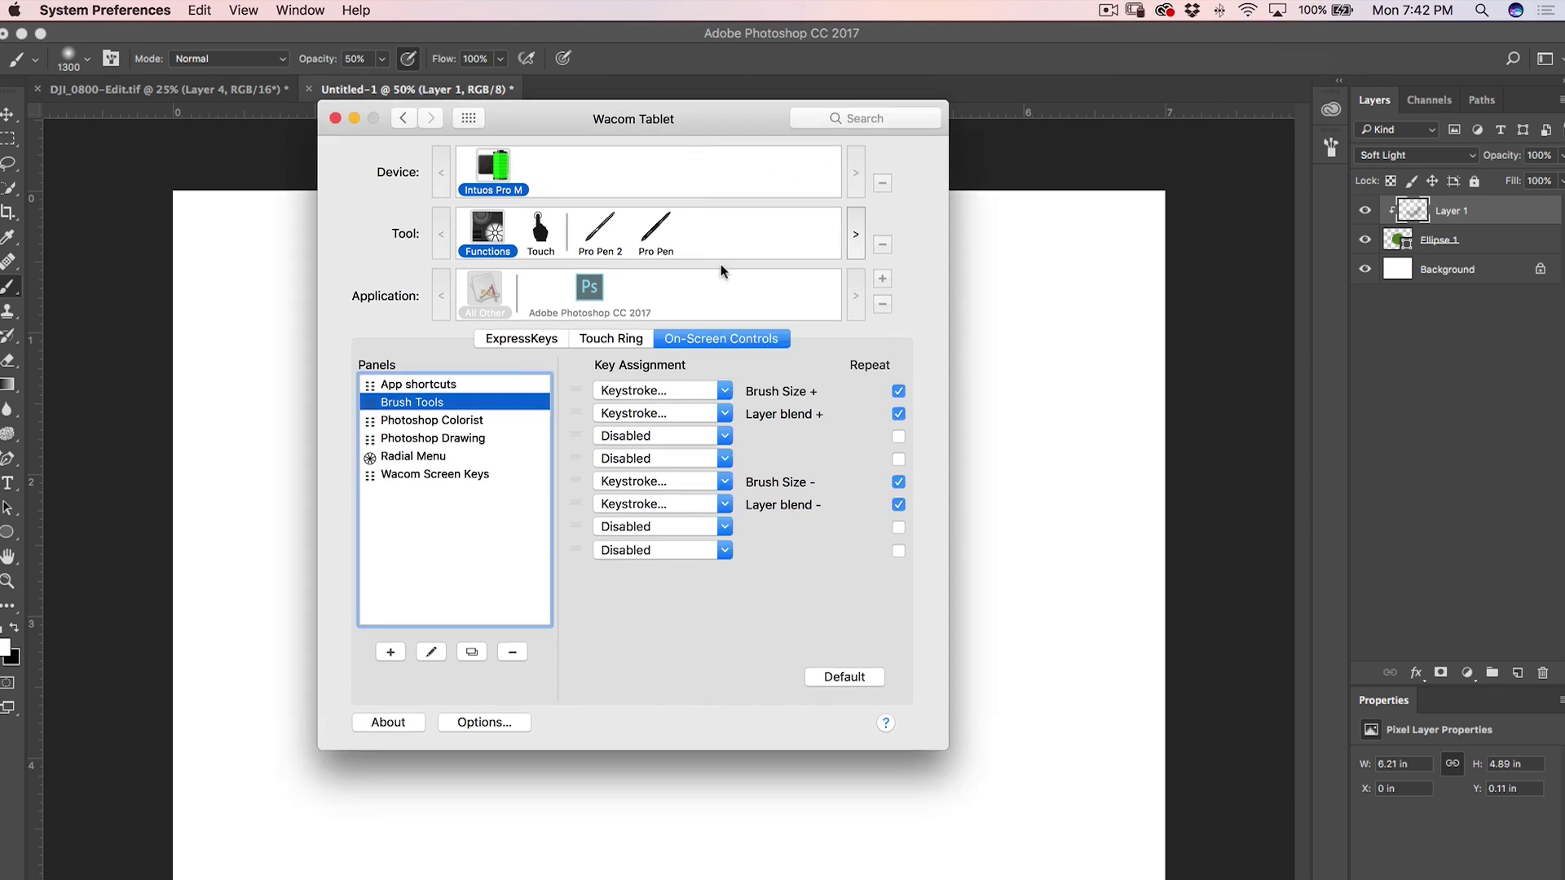
{"action": "left_click", "coordinate": [538, 237]}
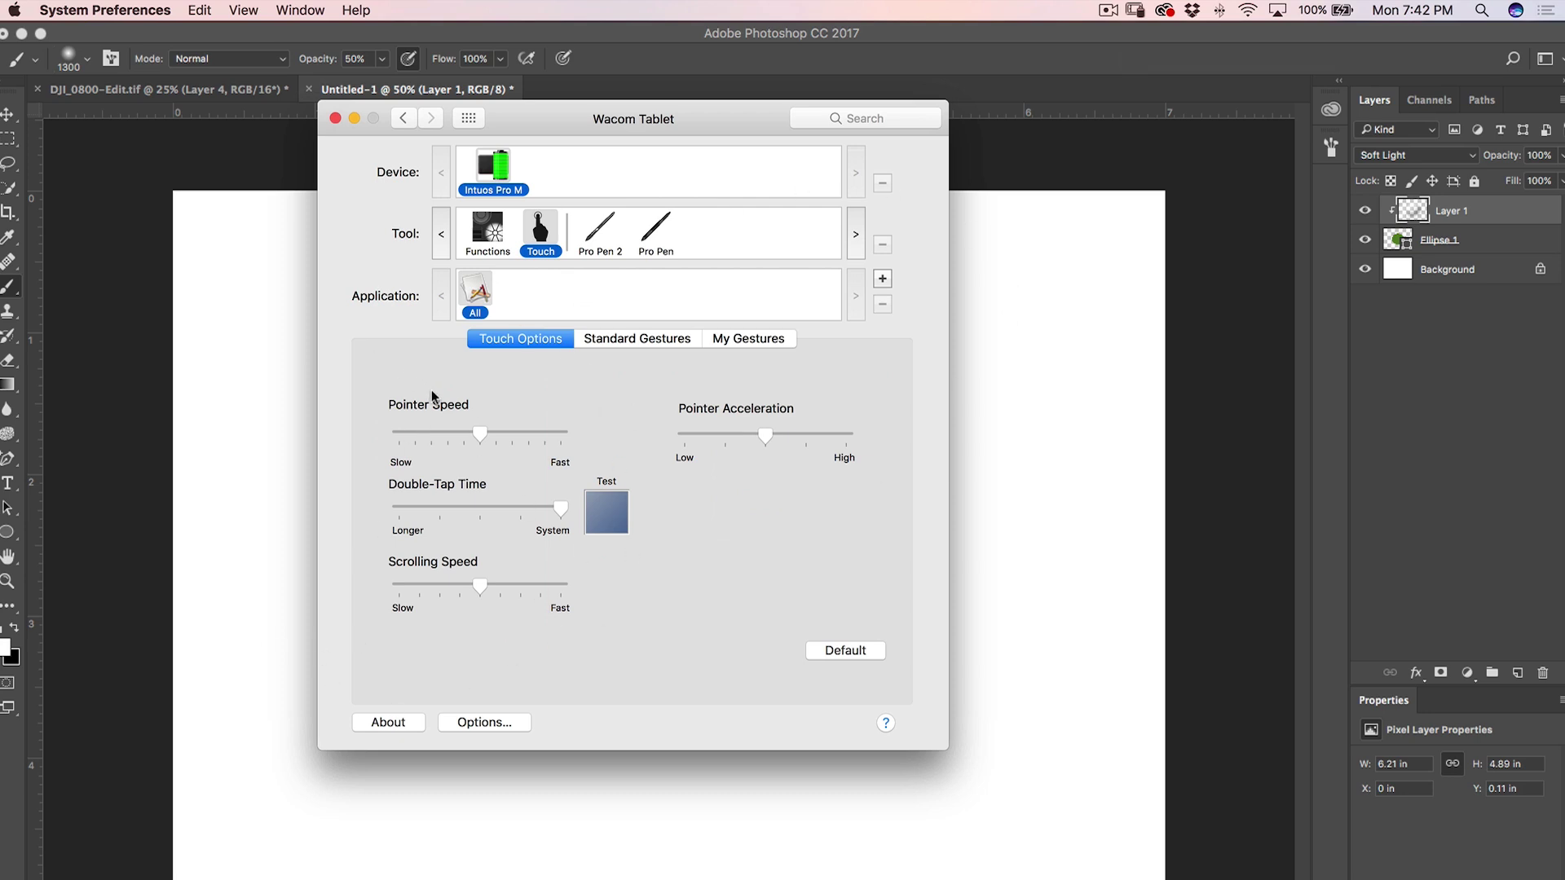
- Review the Standard Gestures and My Gestures tabs, then close the three-finger-tap radial menu
{"action": "left_click", "coordinate": [615, 340]}
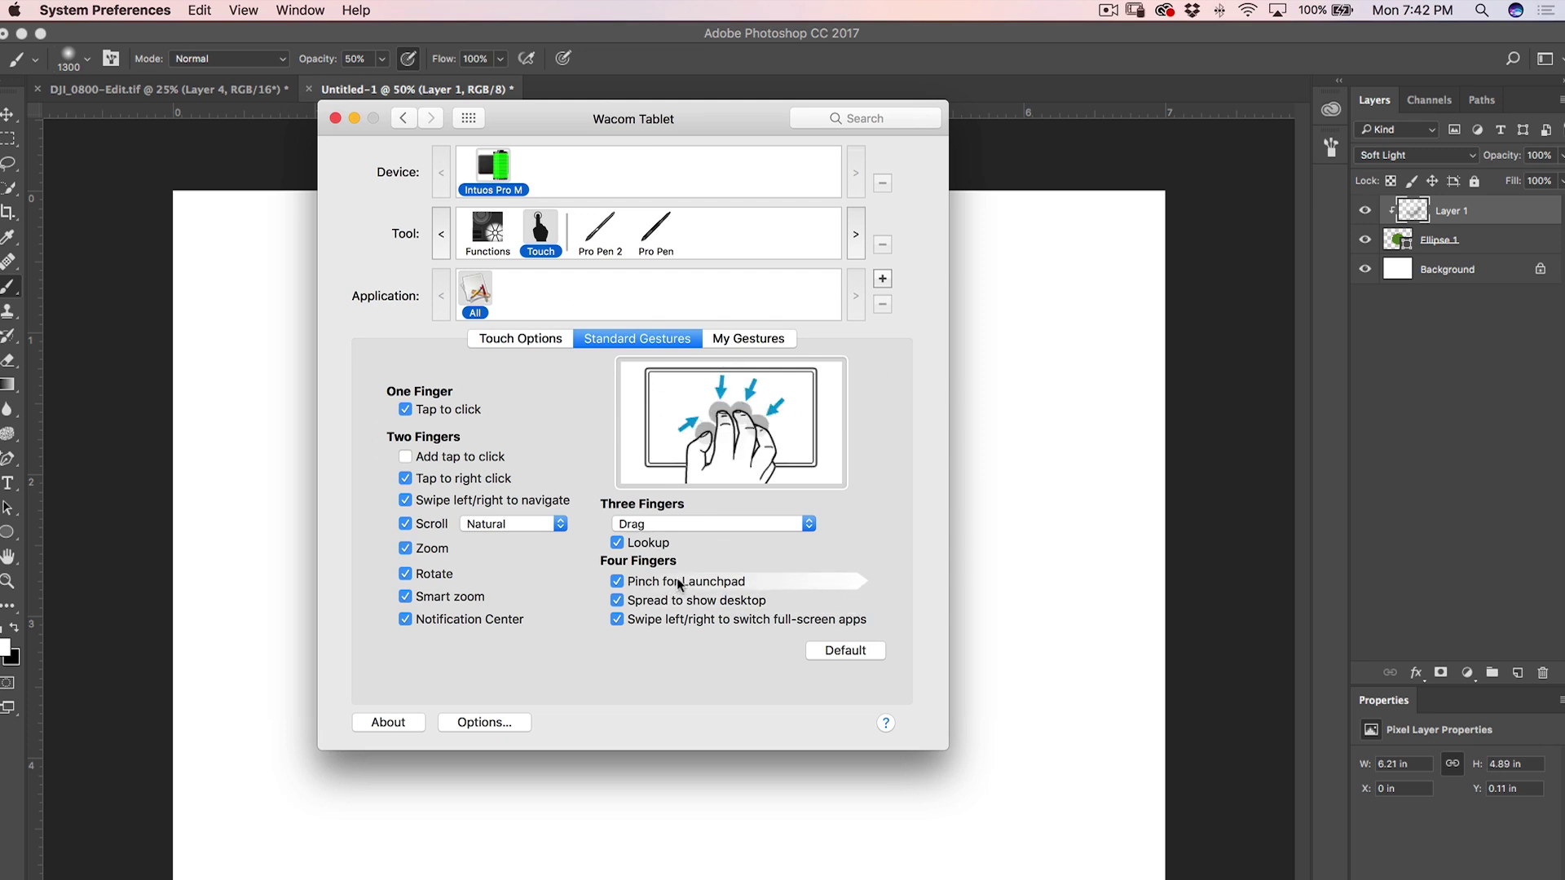
{"action": "left_click", "coordinate": [766, 337]}
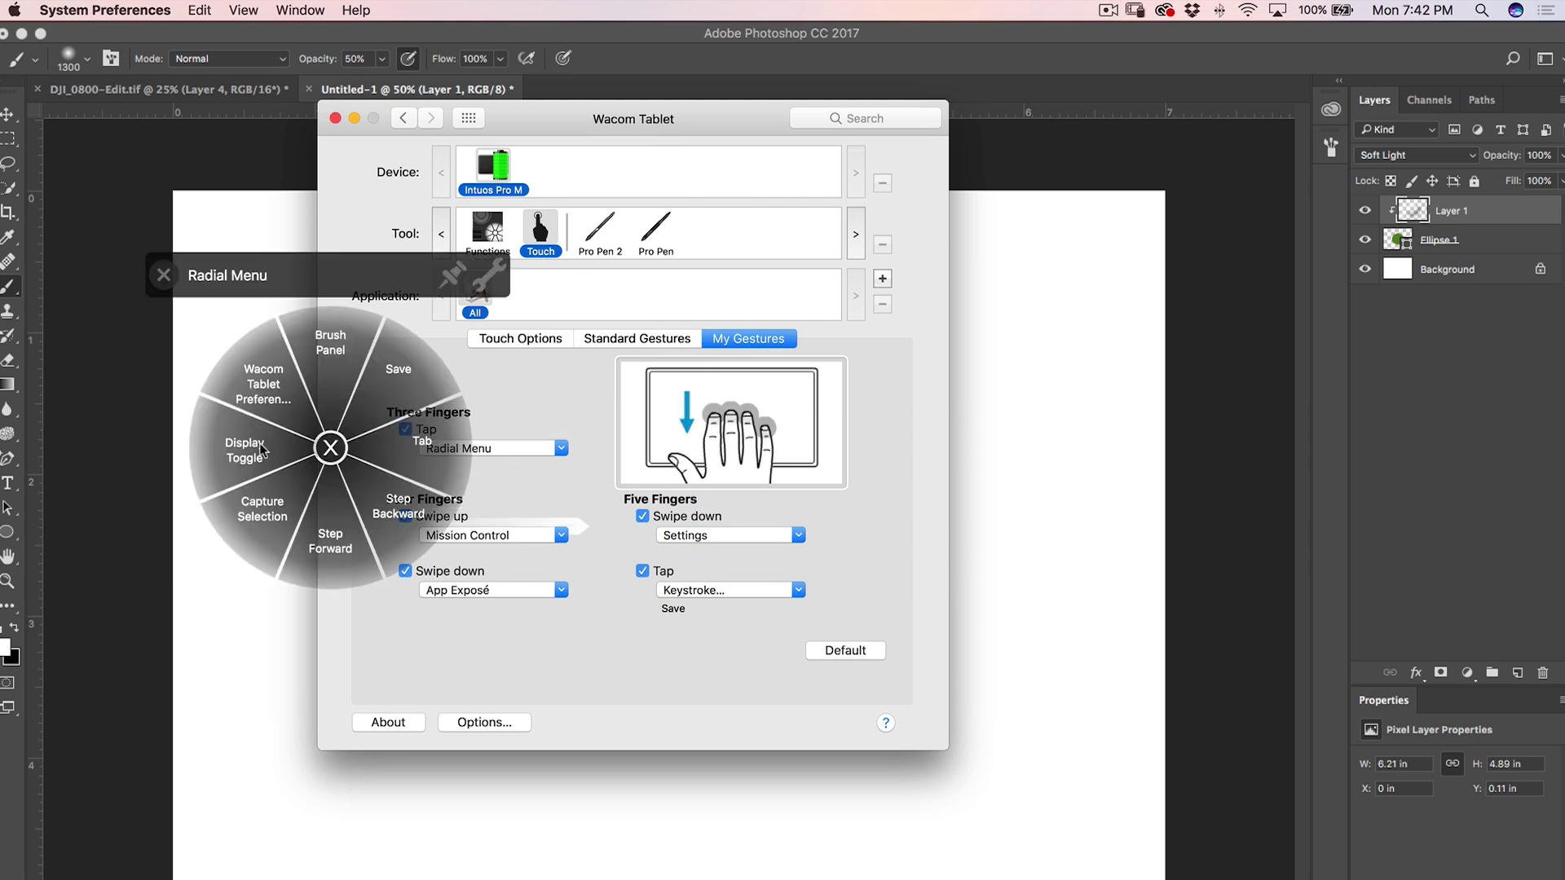
{"action": "left_click", "coordinate": [330, 448]}
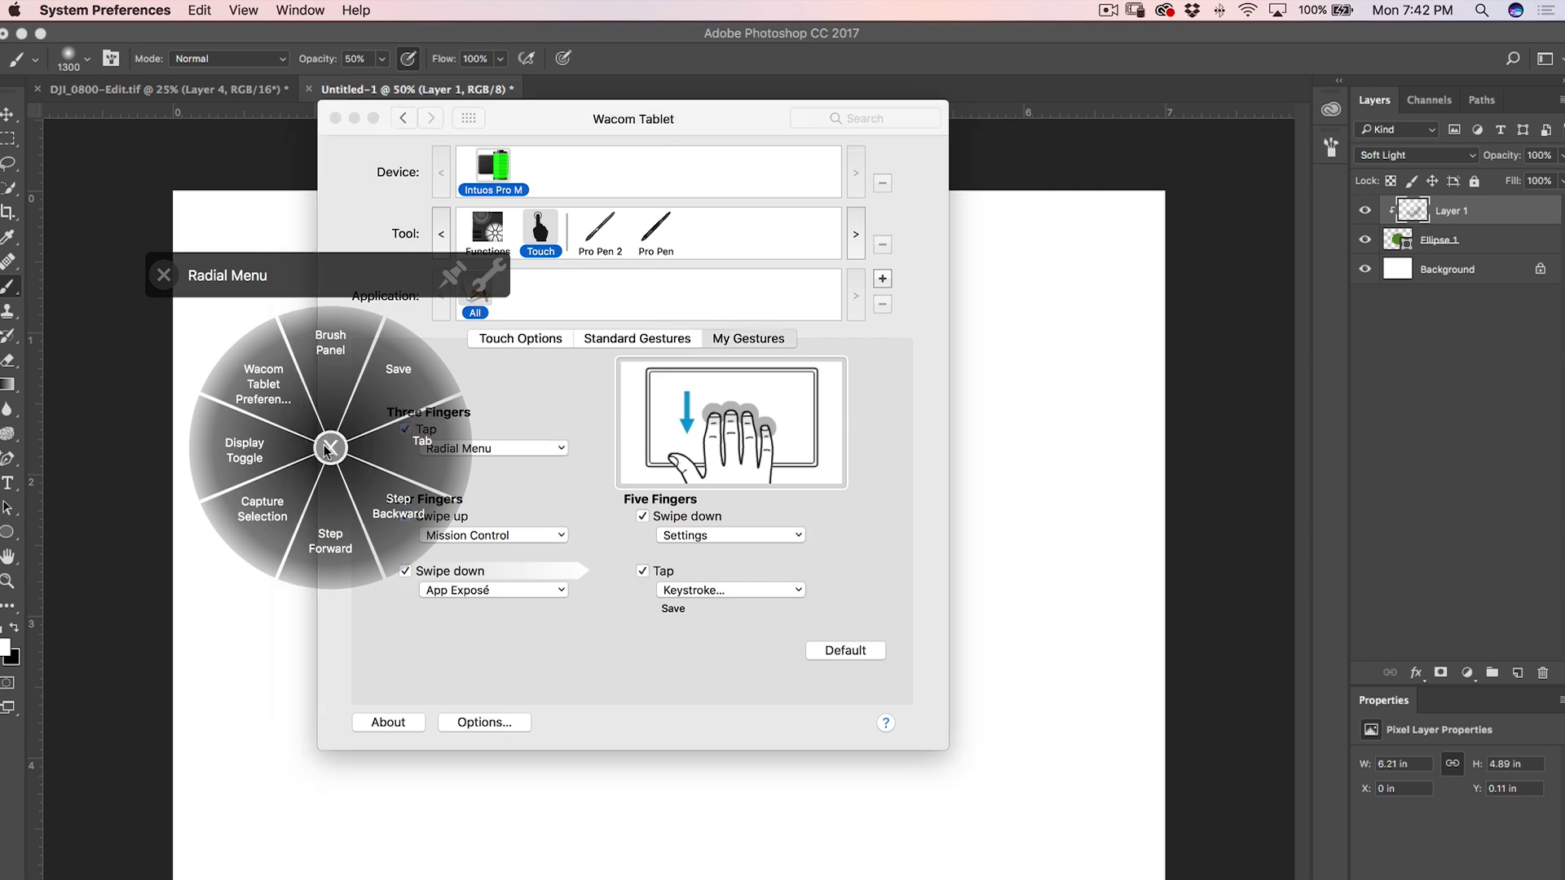
- Keep three-finger tap set to Radial Menu and switch to the Functions ExpressKeys settings
{"action": "left_click", "coordinate": [497, 447]}
{"action": "mouse_move", "coordinate": [499, 486]}
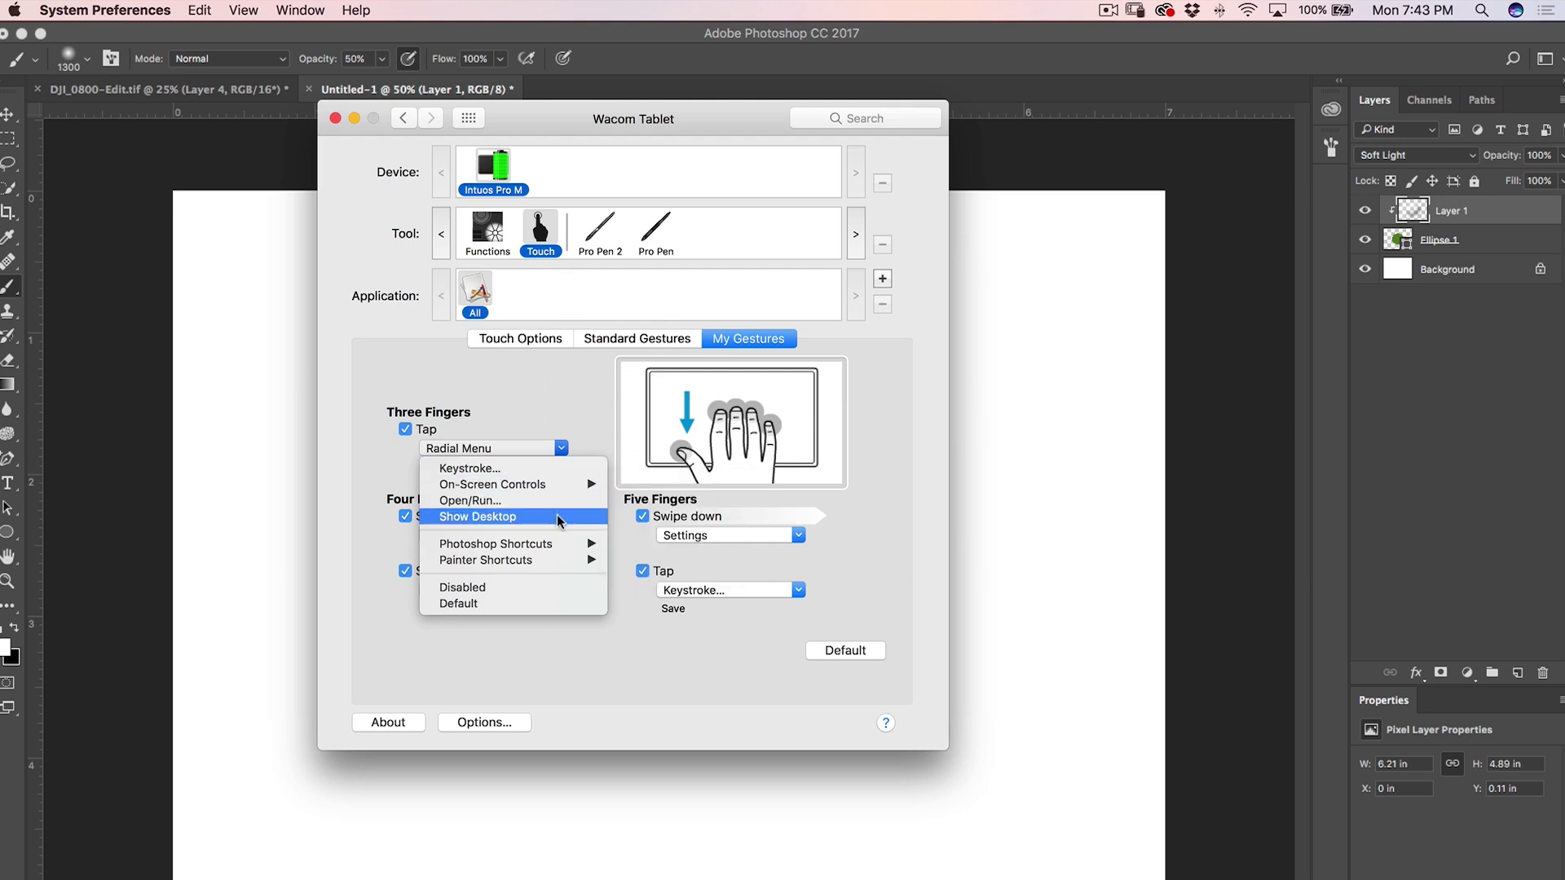
{"action": "mouse_move", "coordinate": [557, 546]}
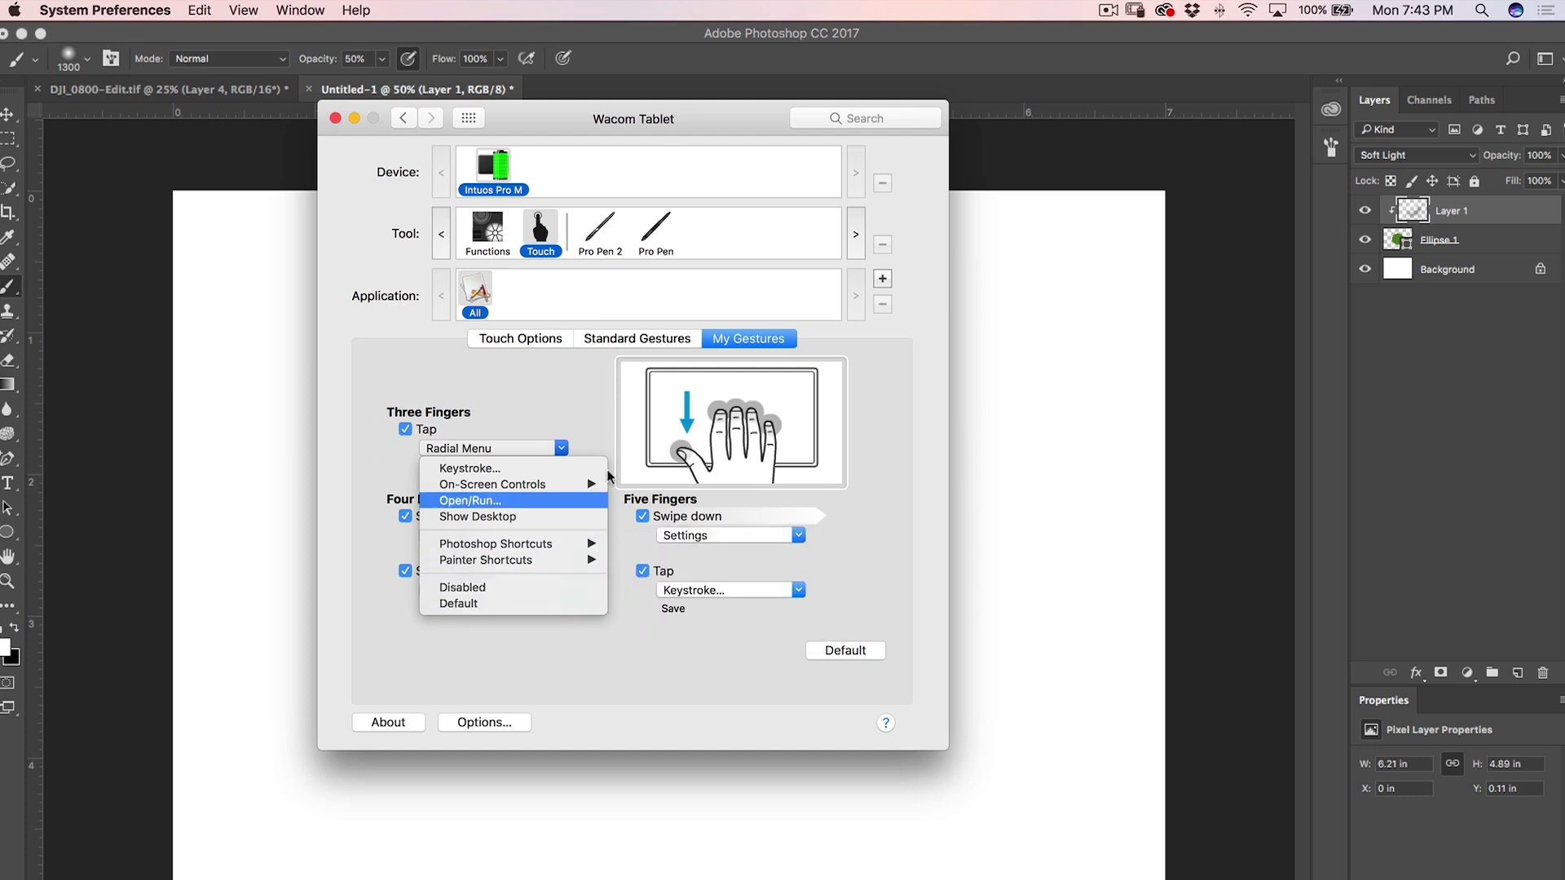
{"action": "left_click", "coordinate": [388, 362]}
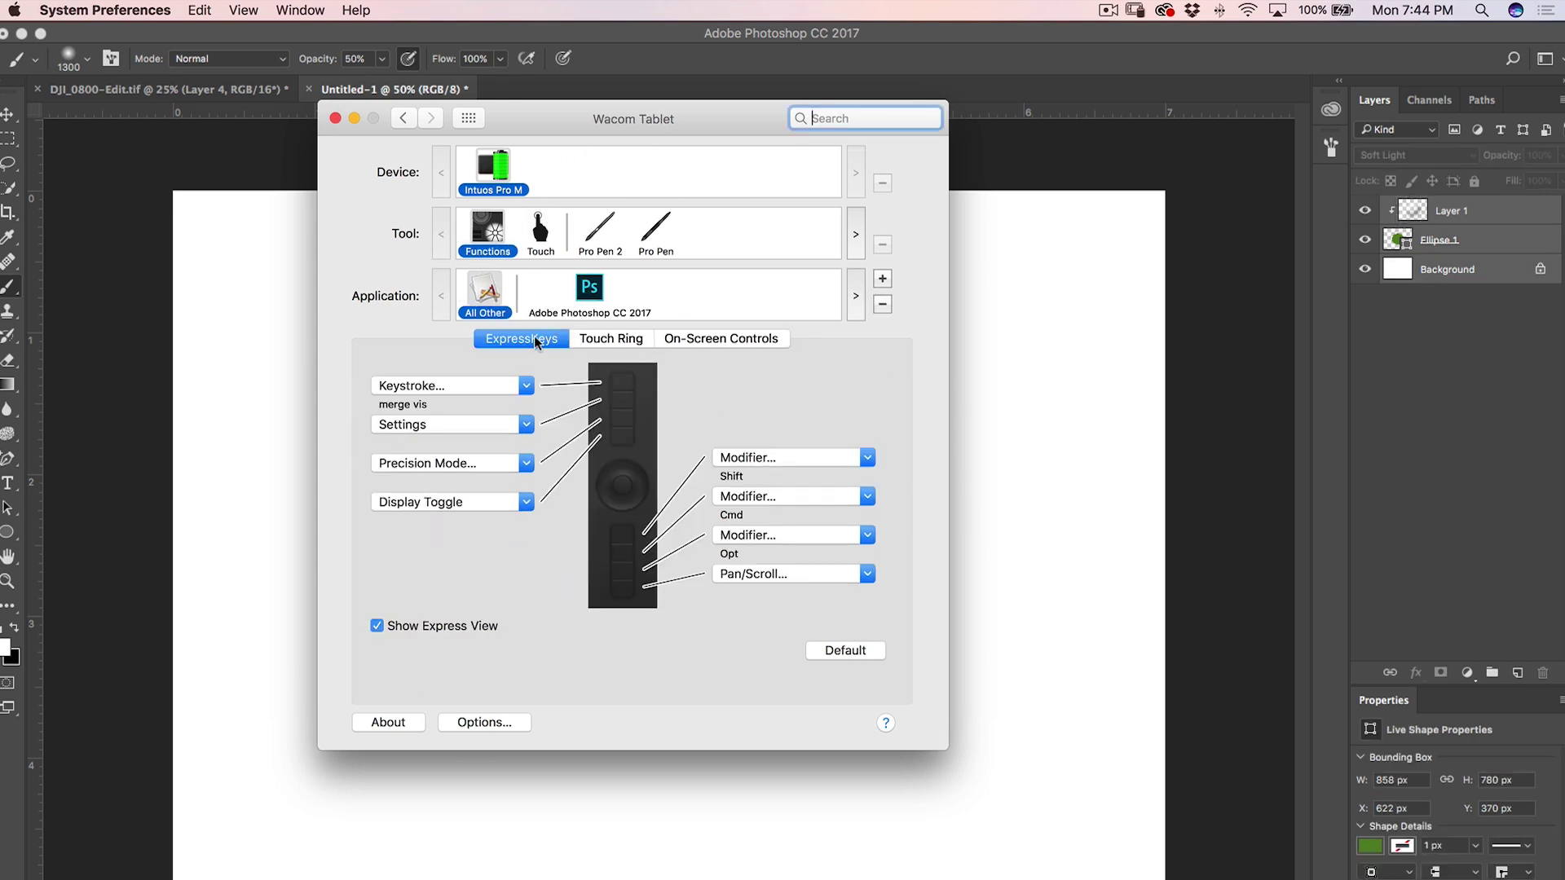
- Switch the ExpressKeys view from All Other applications to Adobe Photoshop CC 2017
{"action": "left_click", "coordinate": [421, 383]}
{"action": "left_click", "coordinate": [585, 292]}
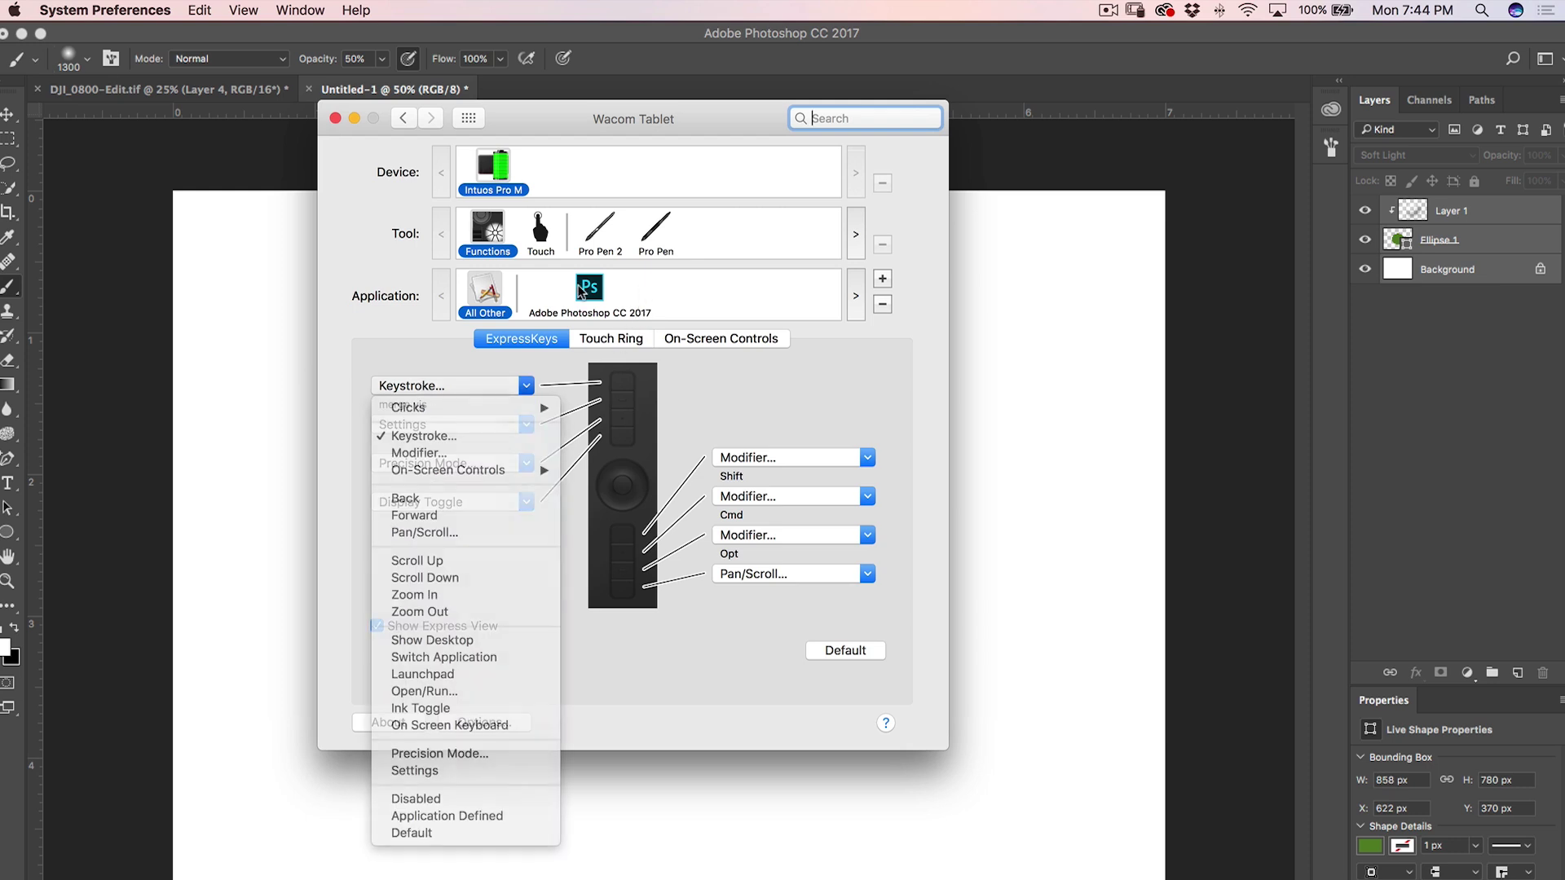
{"action": "left_click", "coordinate": [600, 291]}
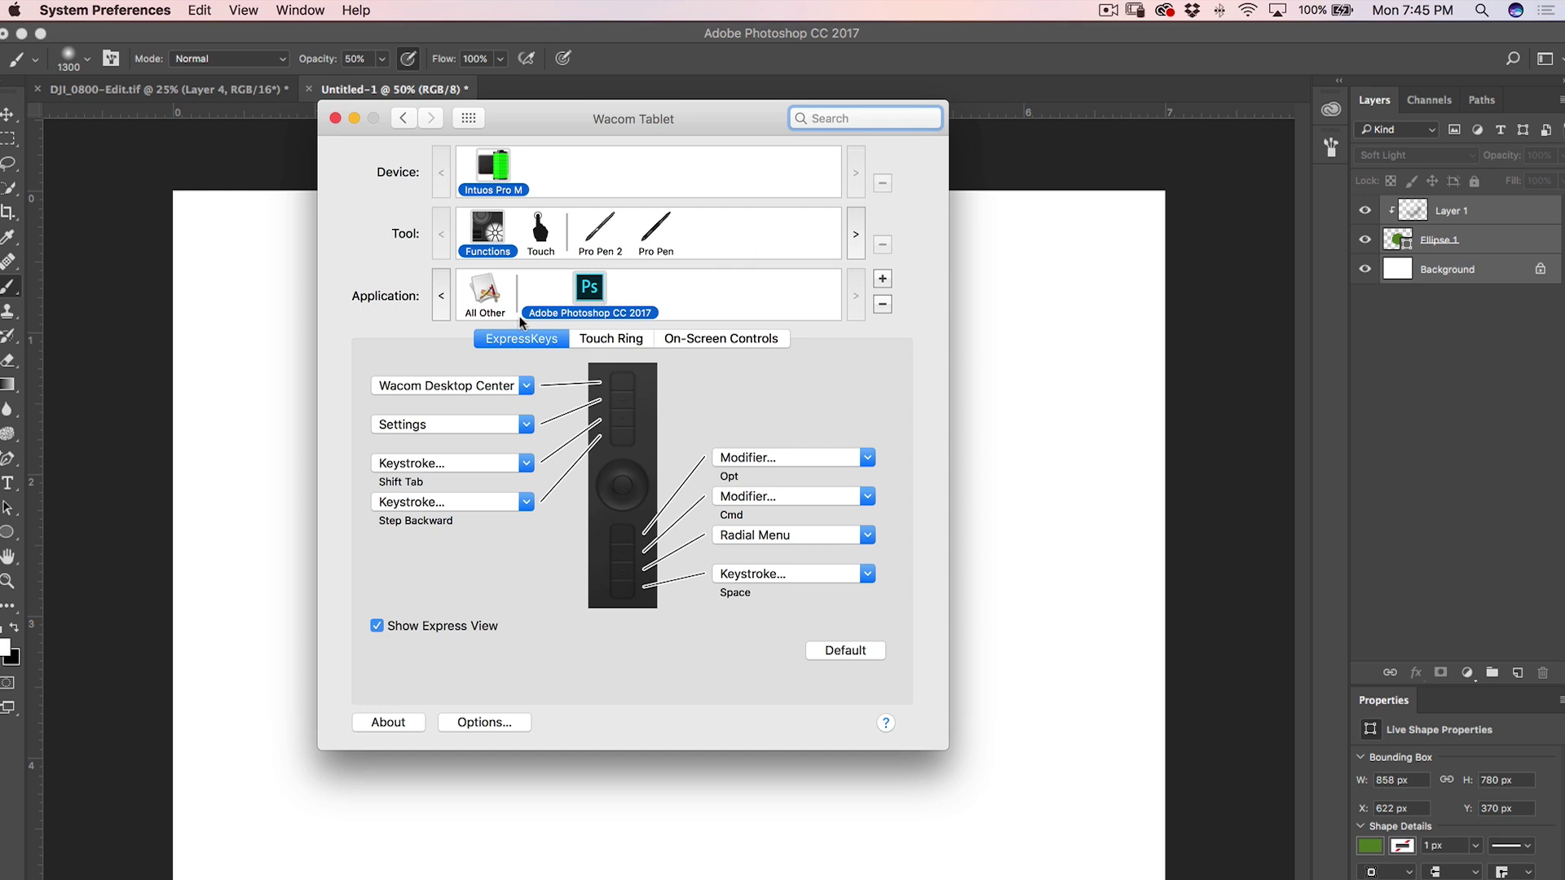
{"action": "left_click", "coordinate": [468, 386]}
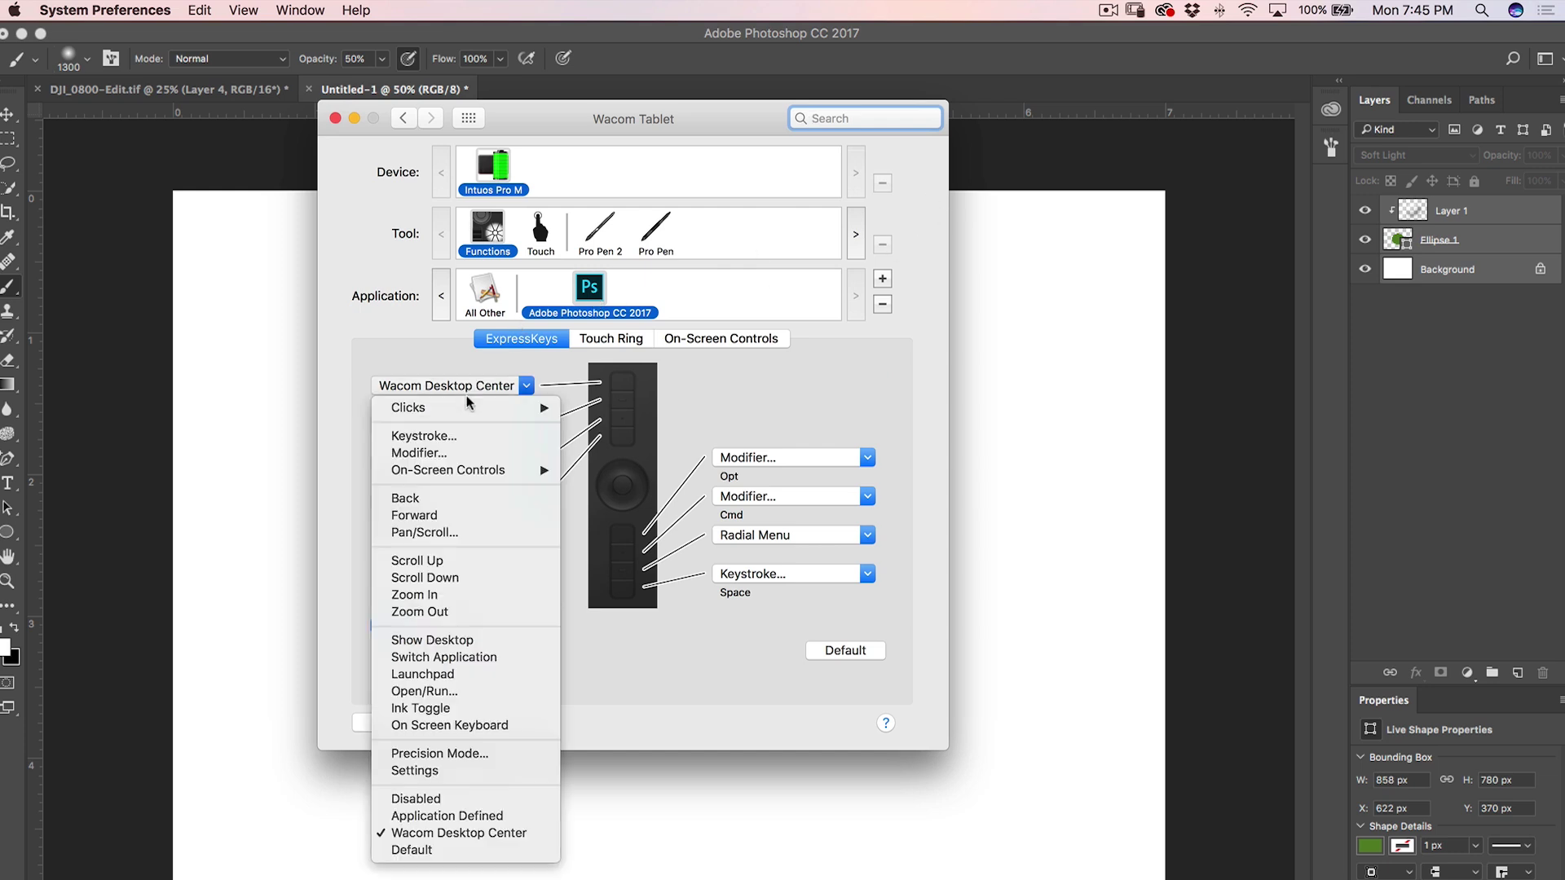
- Assign the first Photoshop ExpressKey the keystroke Option+Shift+Command+E named 'composite'
{"action": "left_click", "coordinate": [450, 438]}
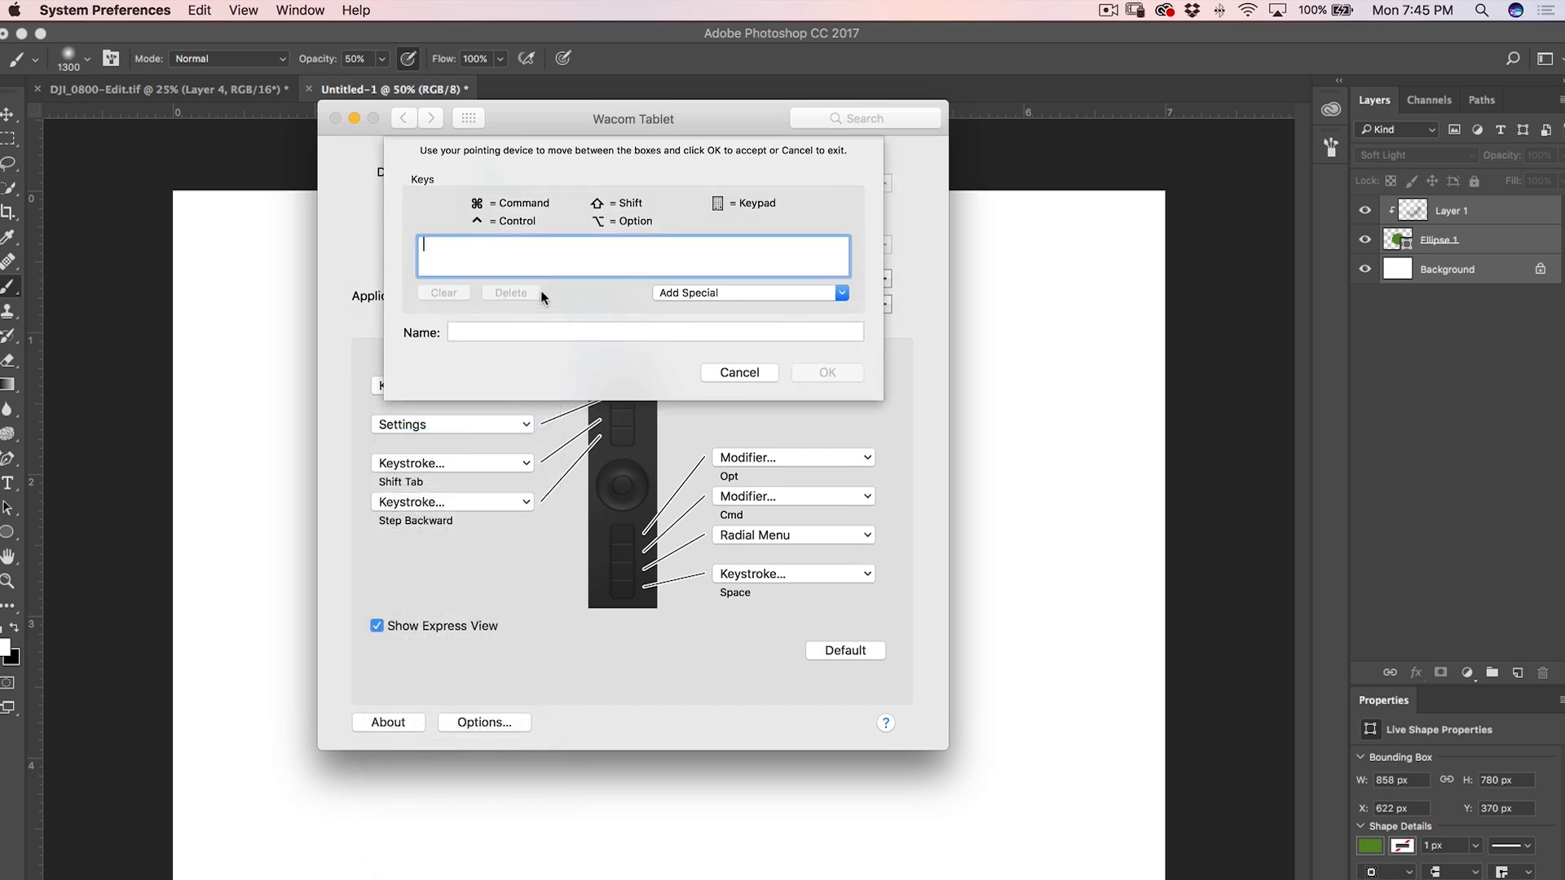
{"action": "key", "text": "alt+shift+super+e"}
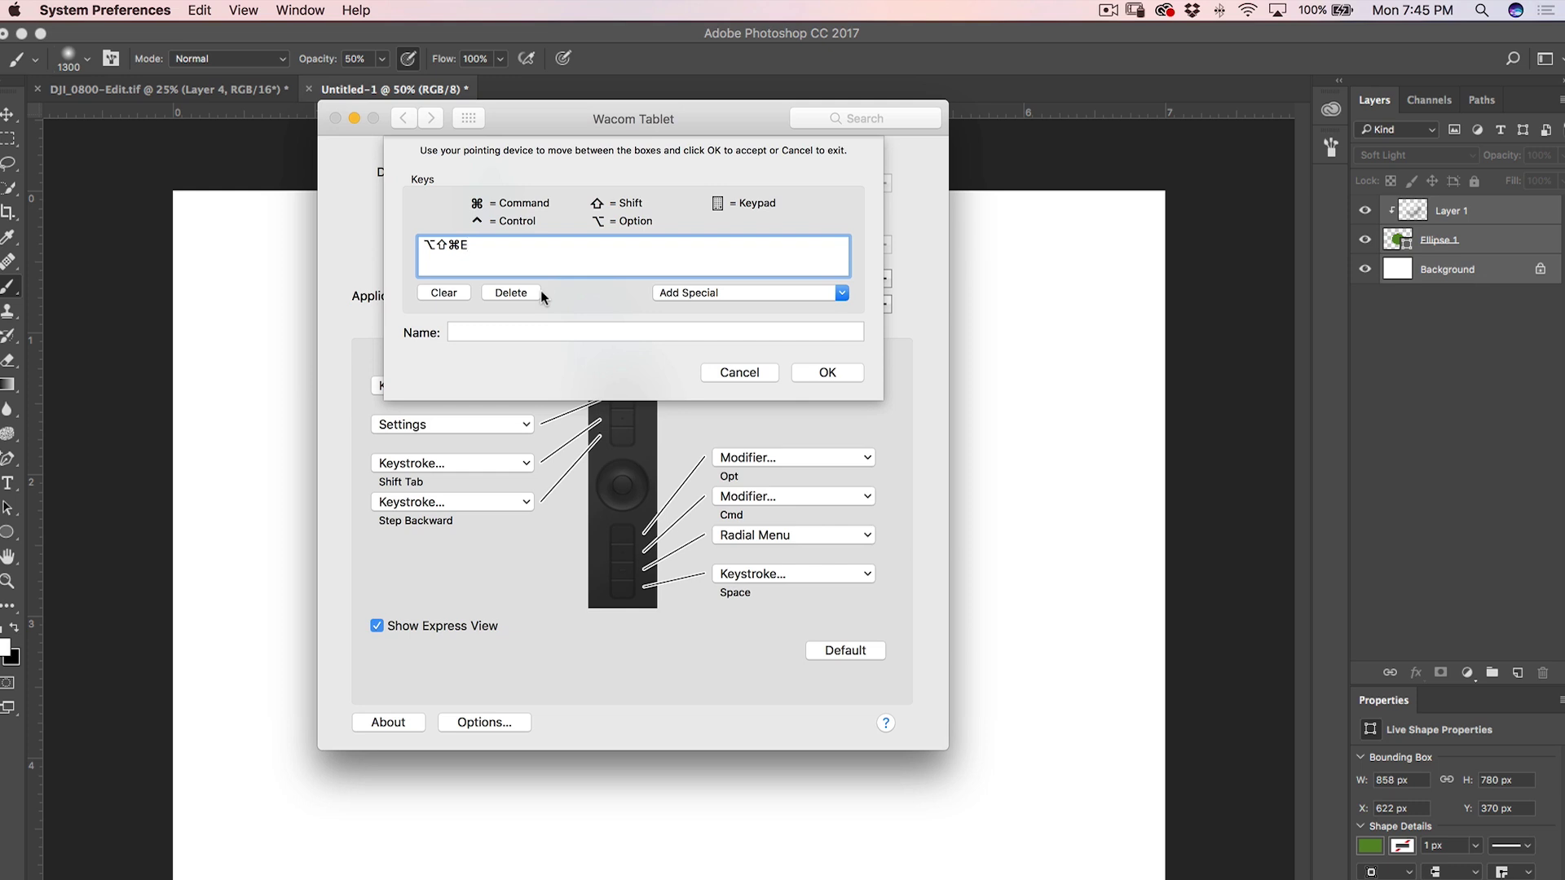
{"action": "left_click", "coordinate": [728, 330]}
{"action": "type", "text": "composiute"}
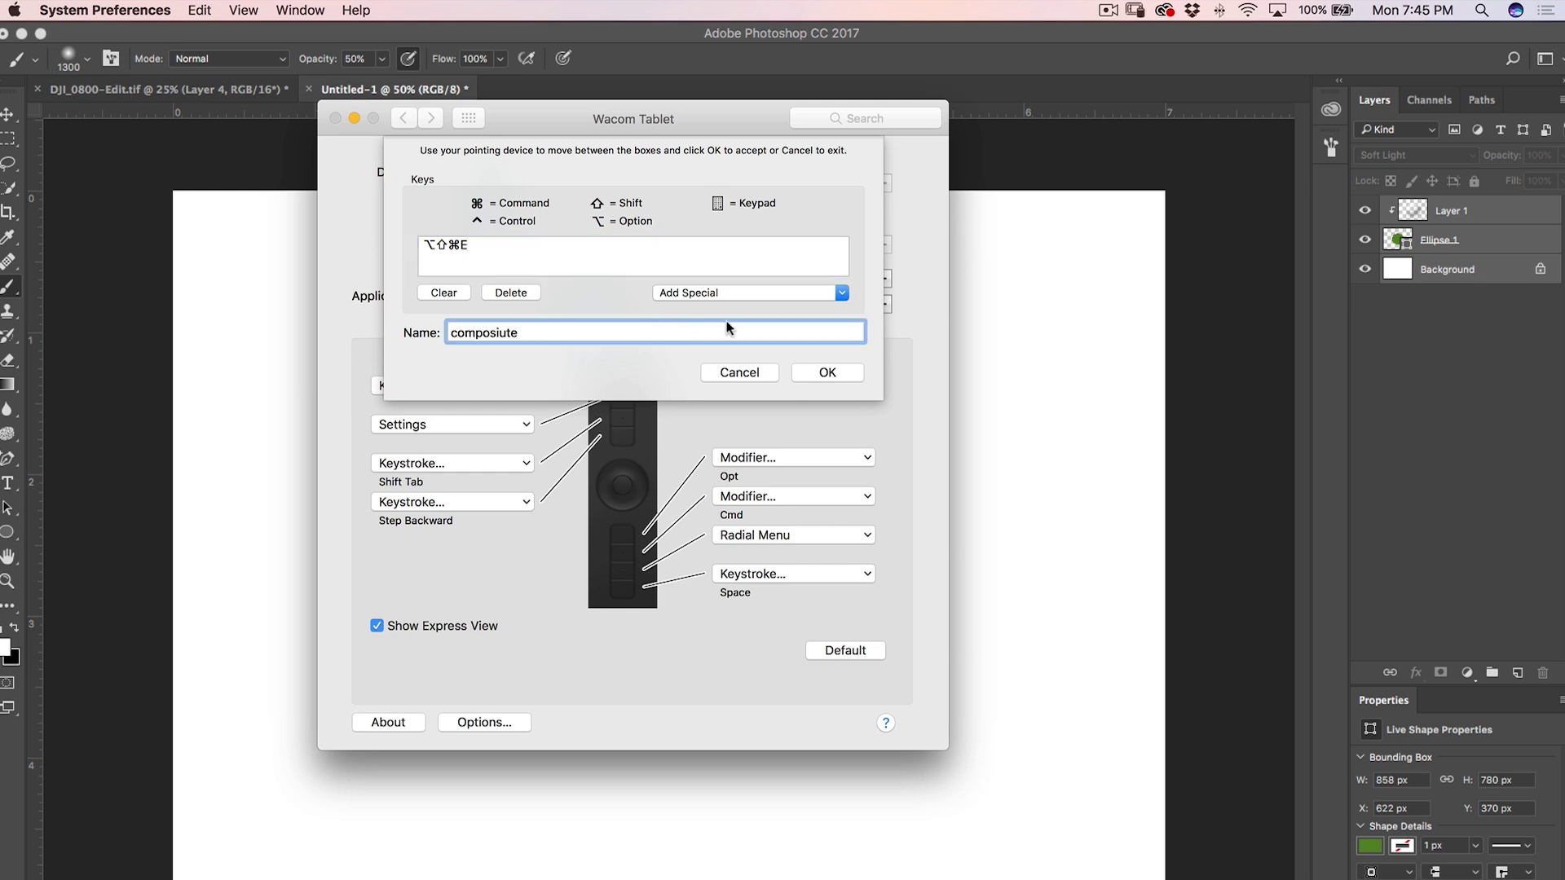
{"action": "key", "text": "BackSpace"}
{"action": "key", "text": "BackSpace"}
{"action": "key", "text": "BackSpace"}
{"action": "left_click", "coordinate": [828, 373]}
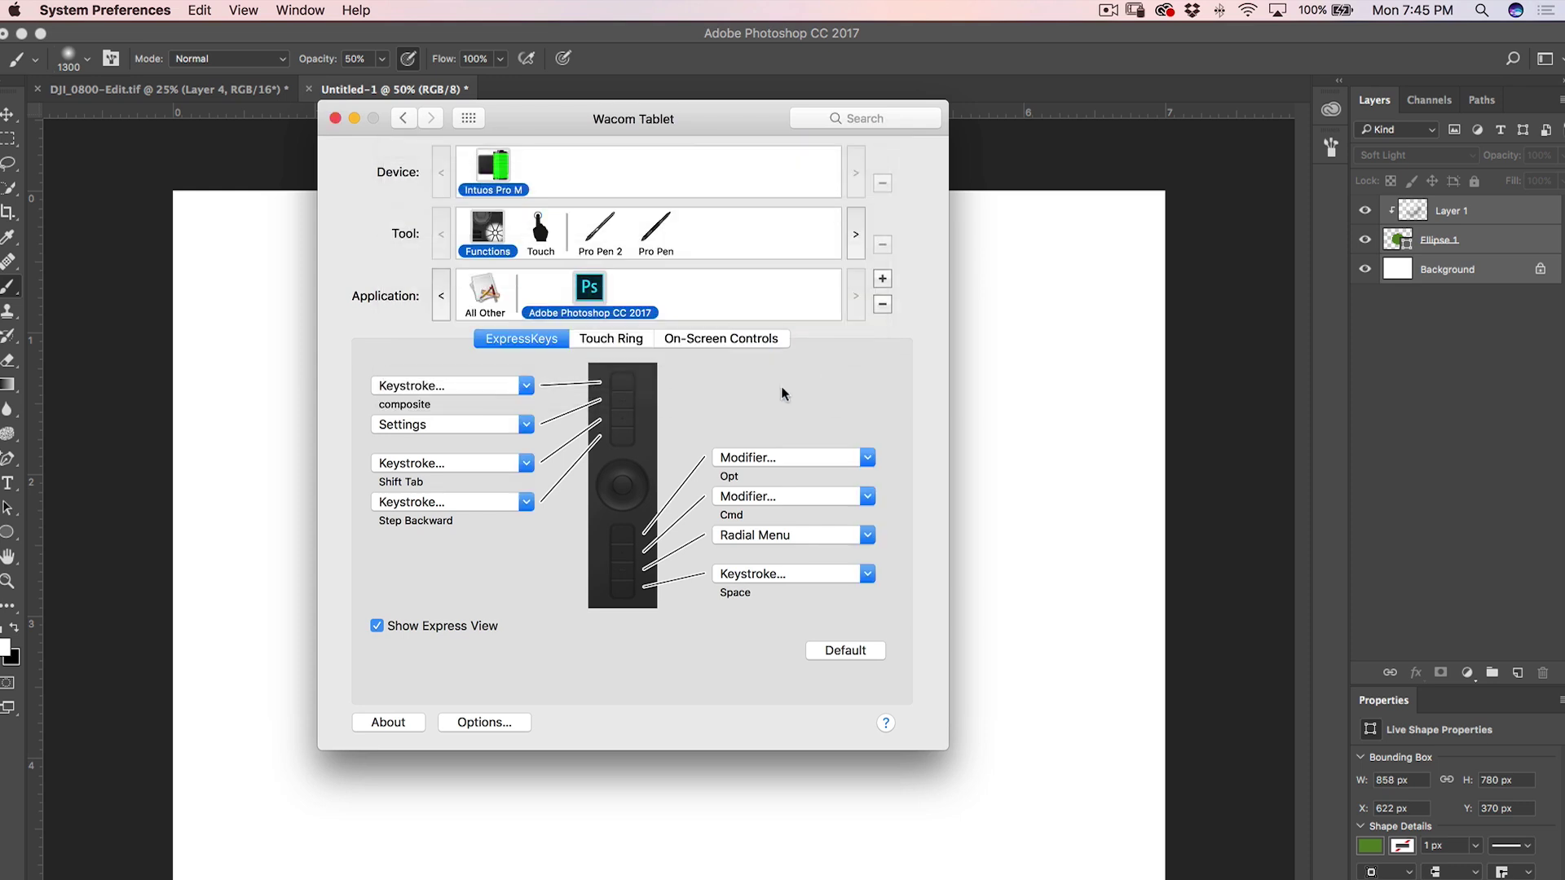
{"action": "left_click", "coordinate": [1418, 285]}
- Stamp Layer 1 and Ellipse 1 into a new composite Layer 2, checking it by toggling layer visibility
{"action": "left_click", "coordinate": [1453, 277]}
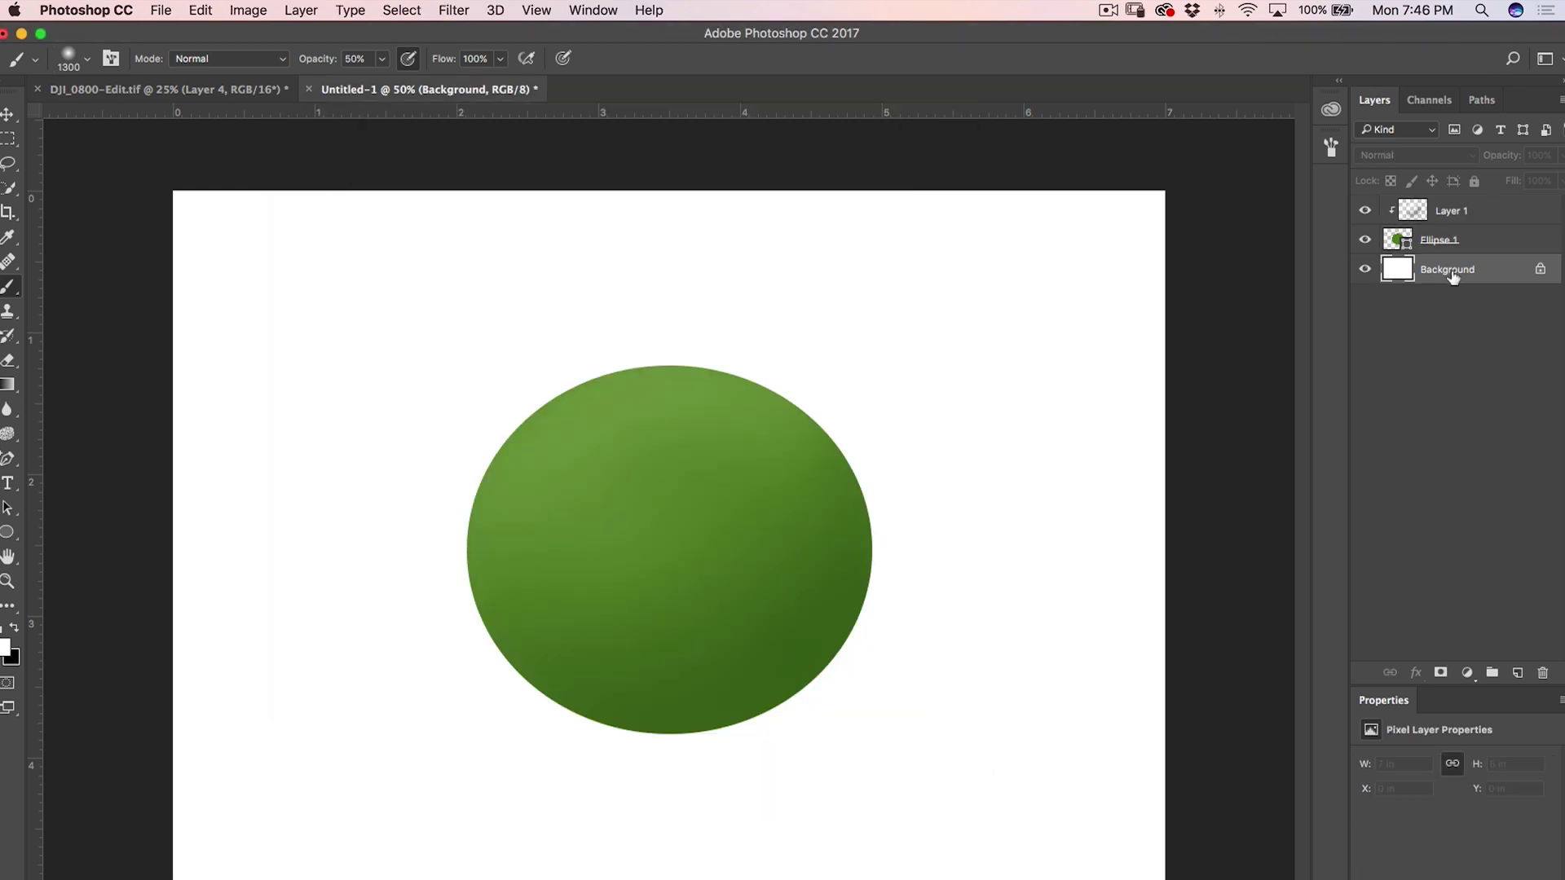
{"action": "left_click", "coordinate": [1473, 218], "text": "shift"}
{"action": "key", "text": "super+alt+shift+e"}
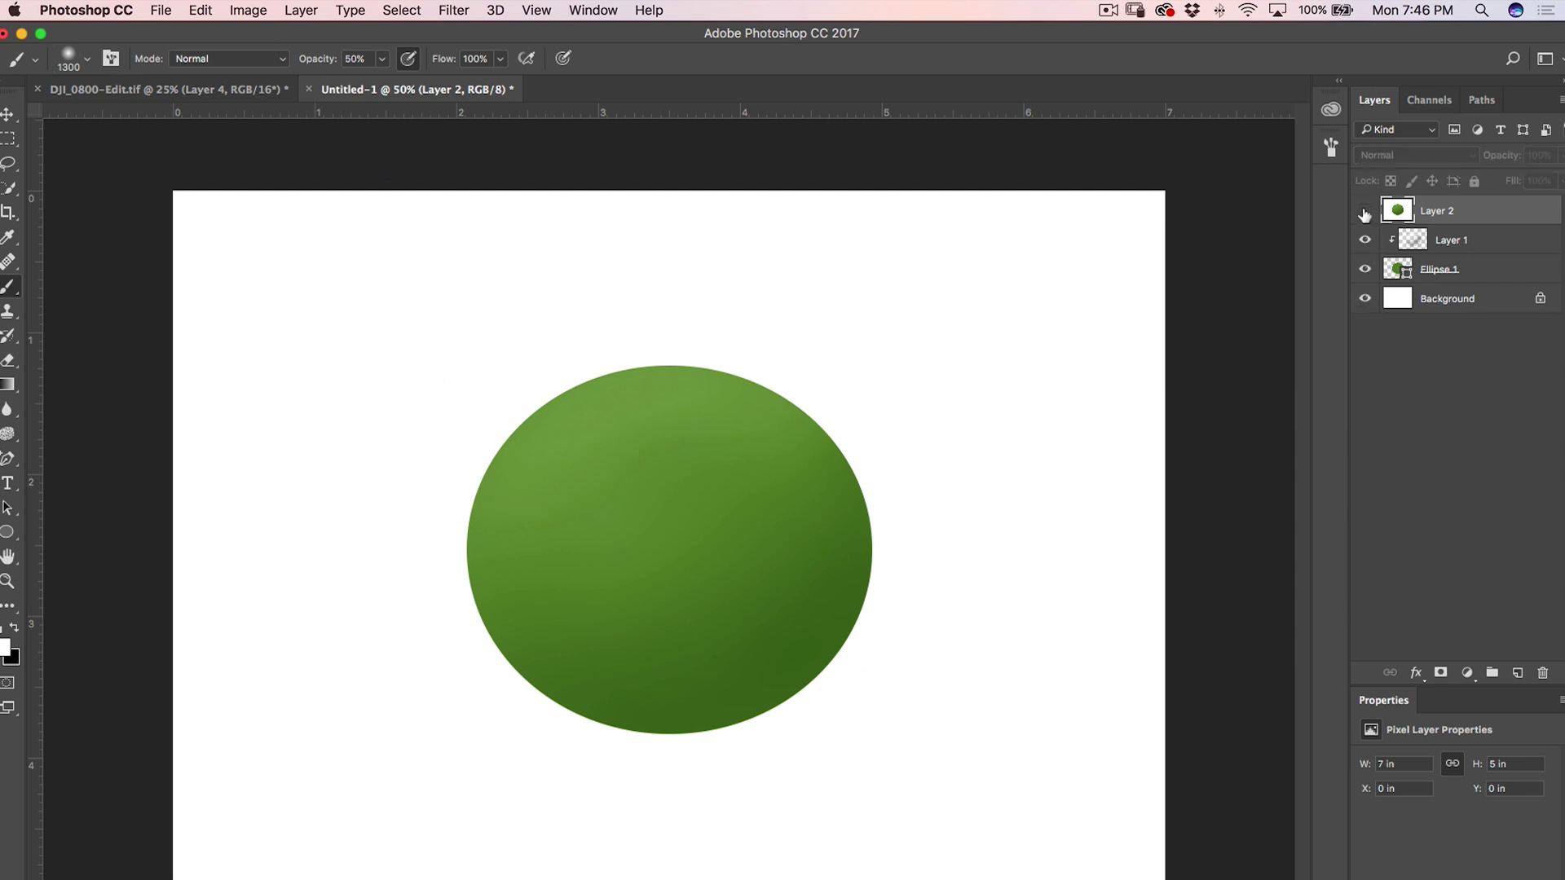
{"action": "left_click", "coordinate": [1366, 269]}
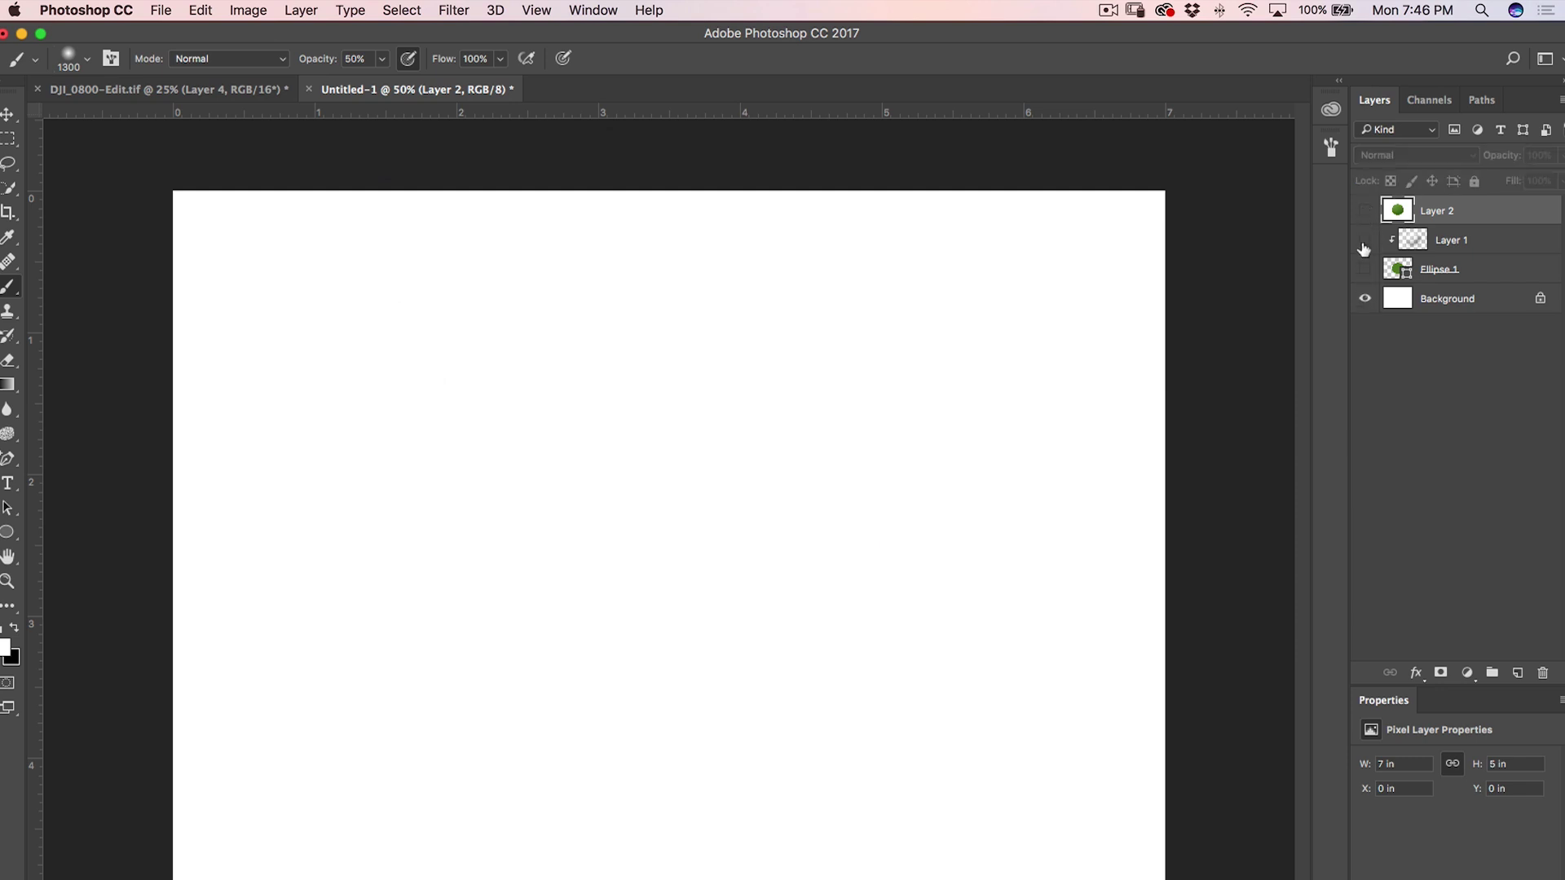
{"action": "left_click_drag", "start_coordinate": [1364, 249], "coordinate": [1365, 266]}
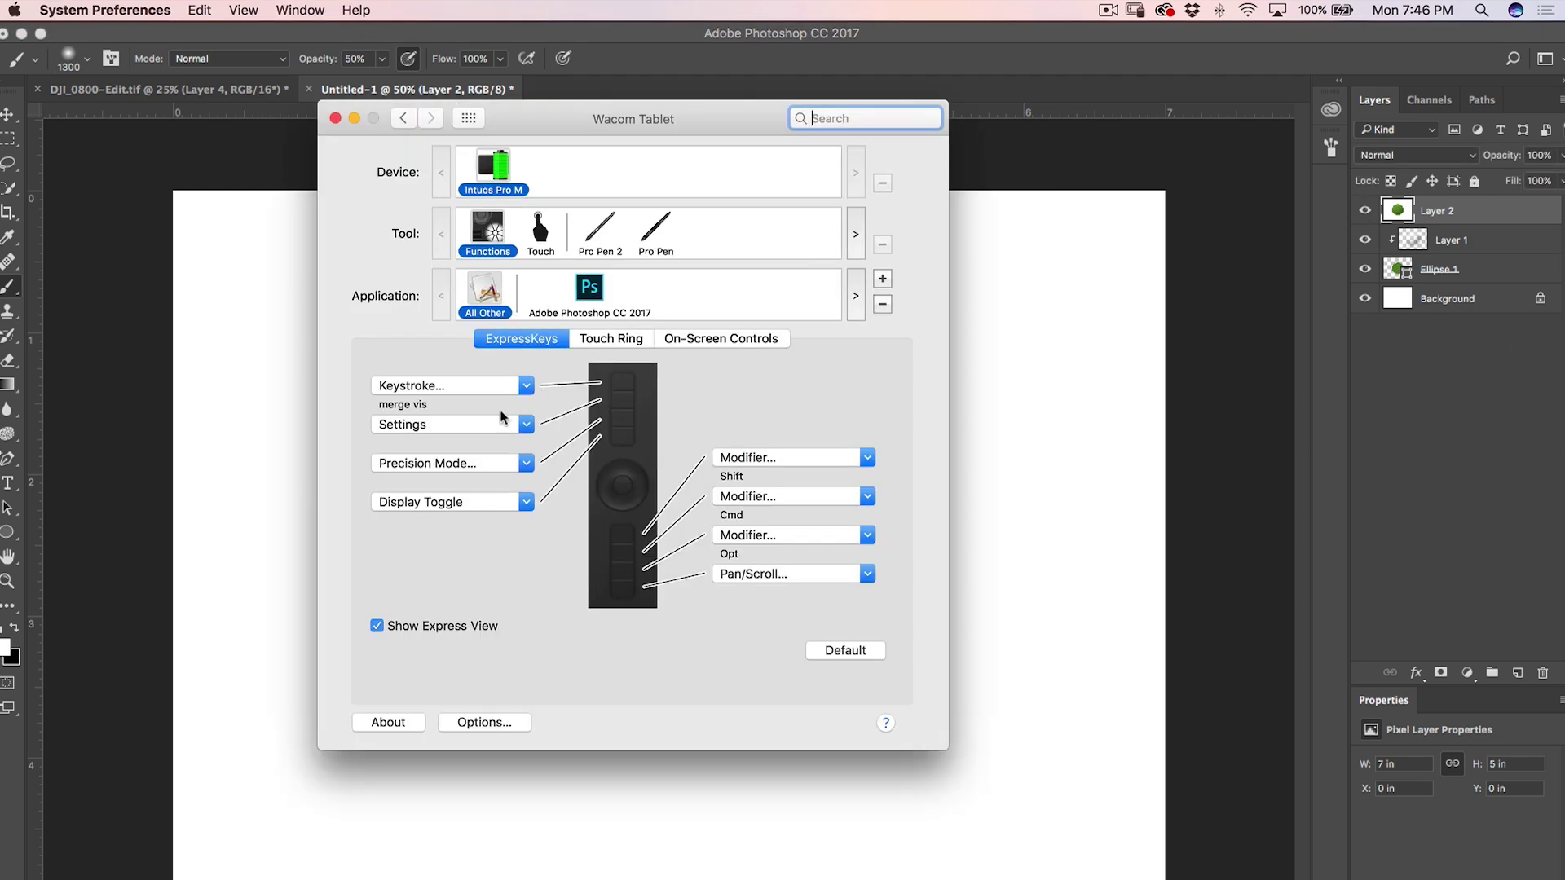
- Review the Touch Ring modes and keep Rotate selected as that ring's setting
{"action": "left_click", "coordinate": [604, 339]}
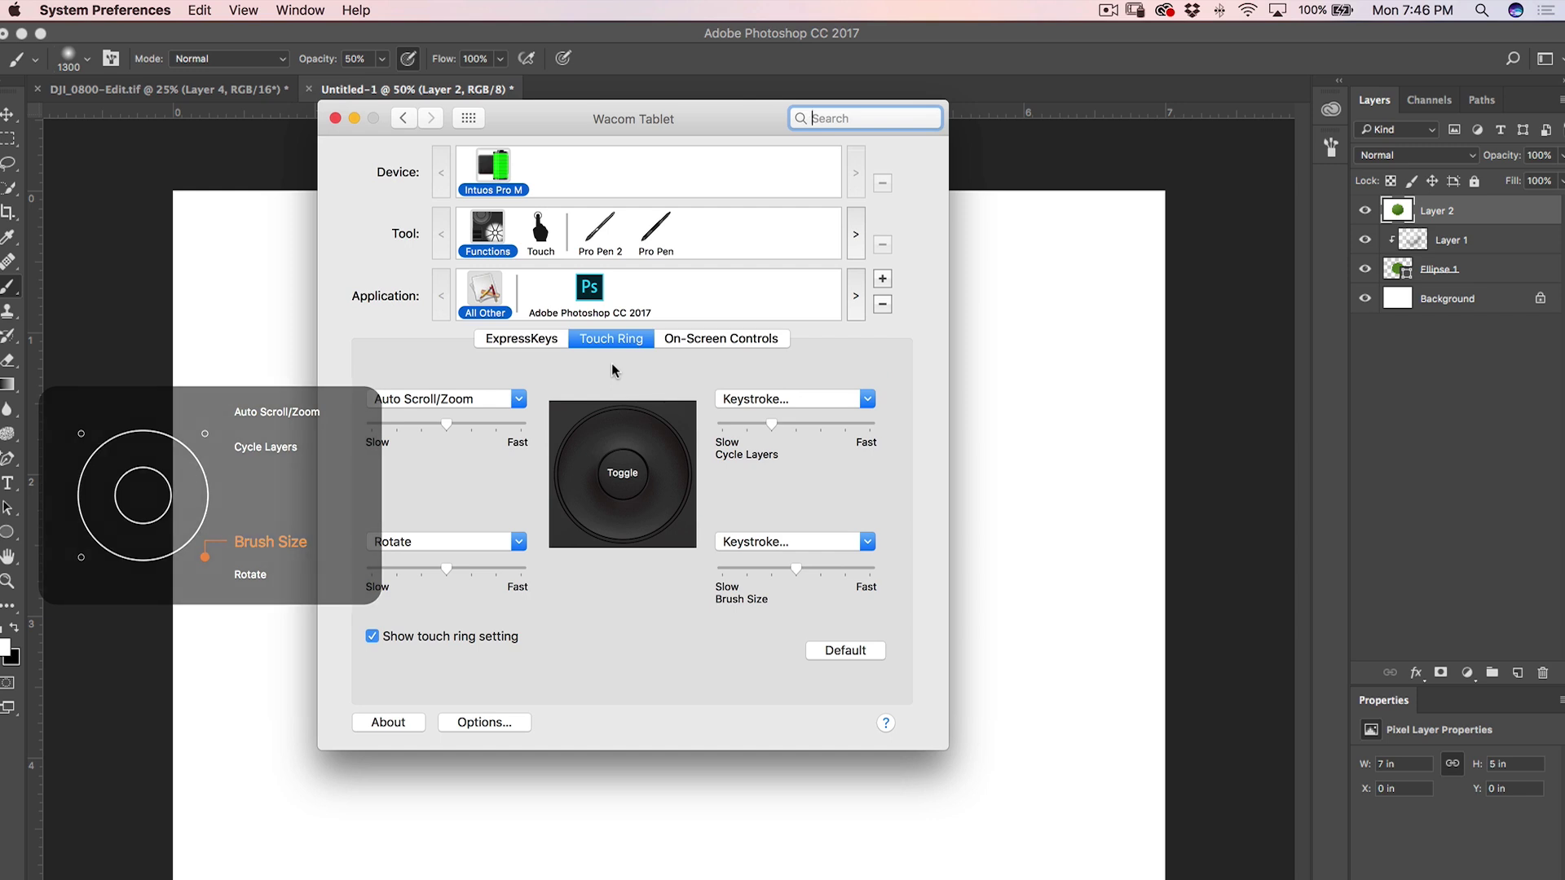
{"action": "left_click", "coordinate": [463, 541]}
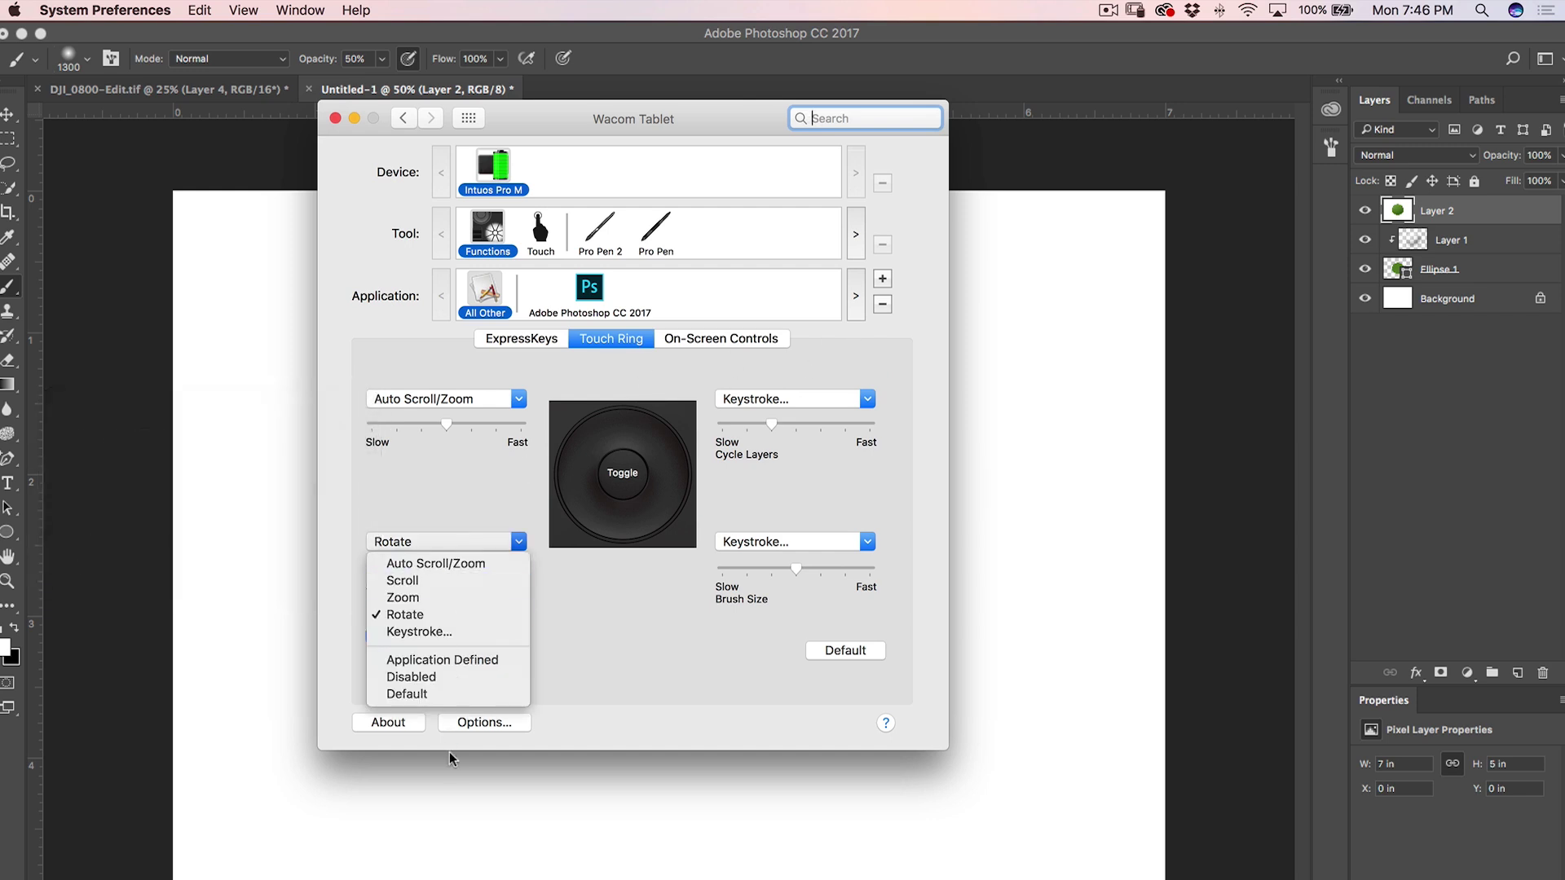
{"action": "left_click", "coordinate": [437, 483]}
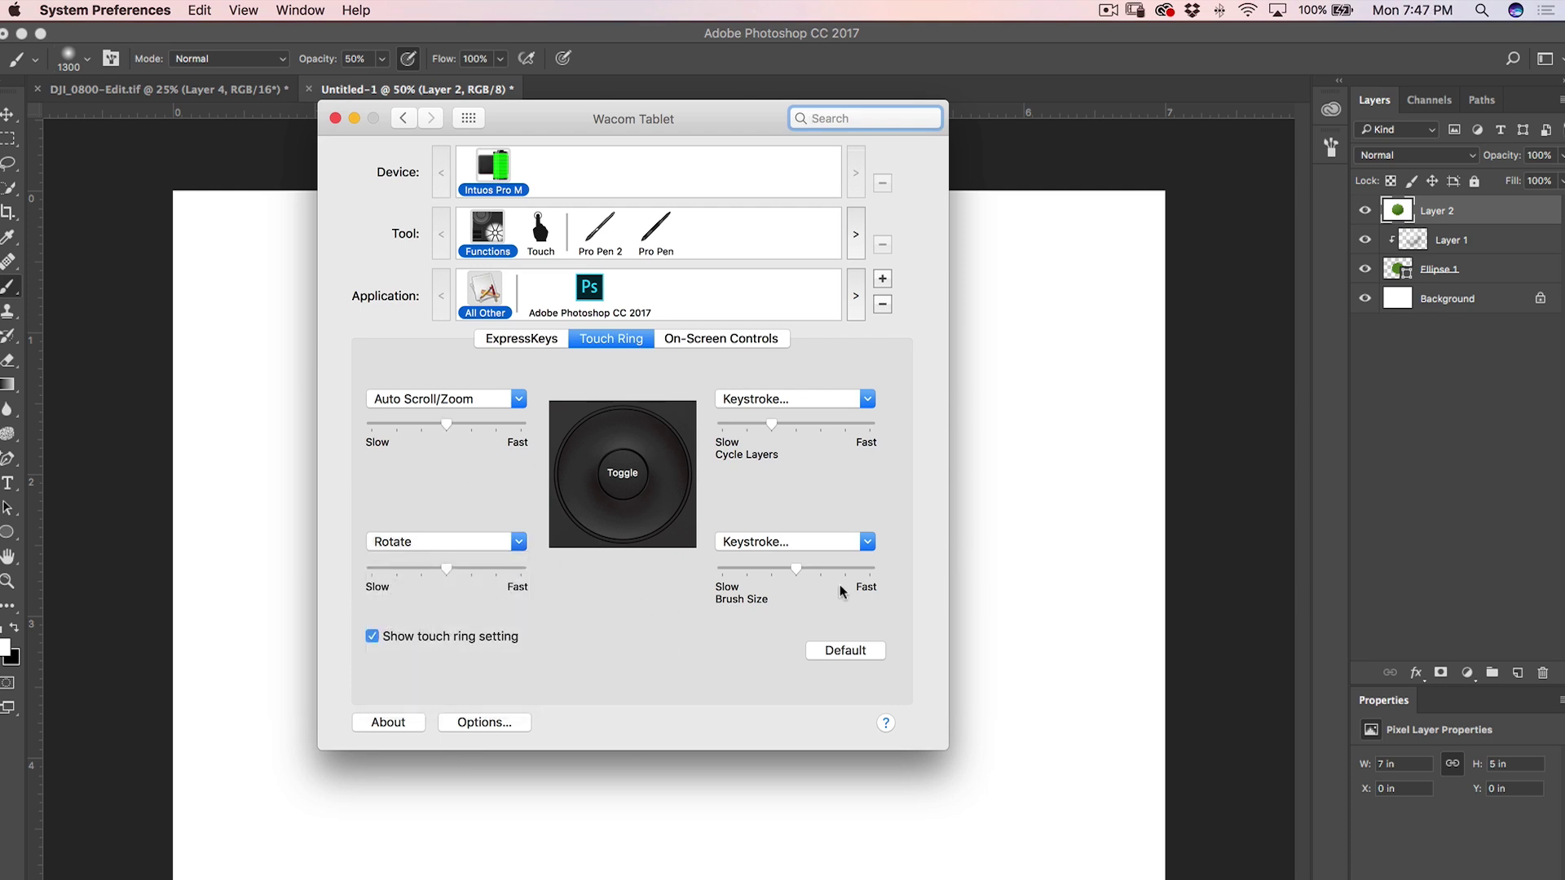
{"action": "left_click", "coordinate": [706, 342]}
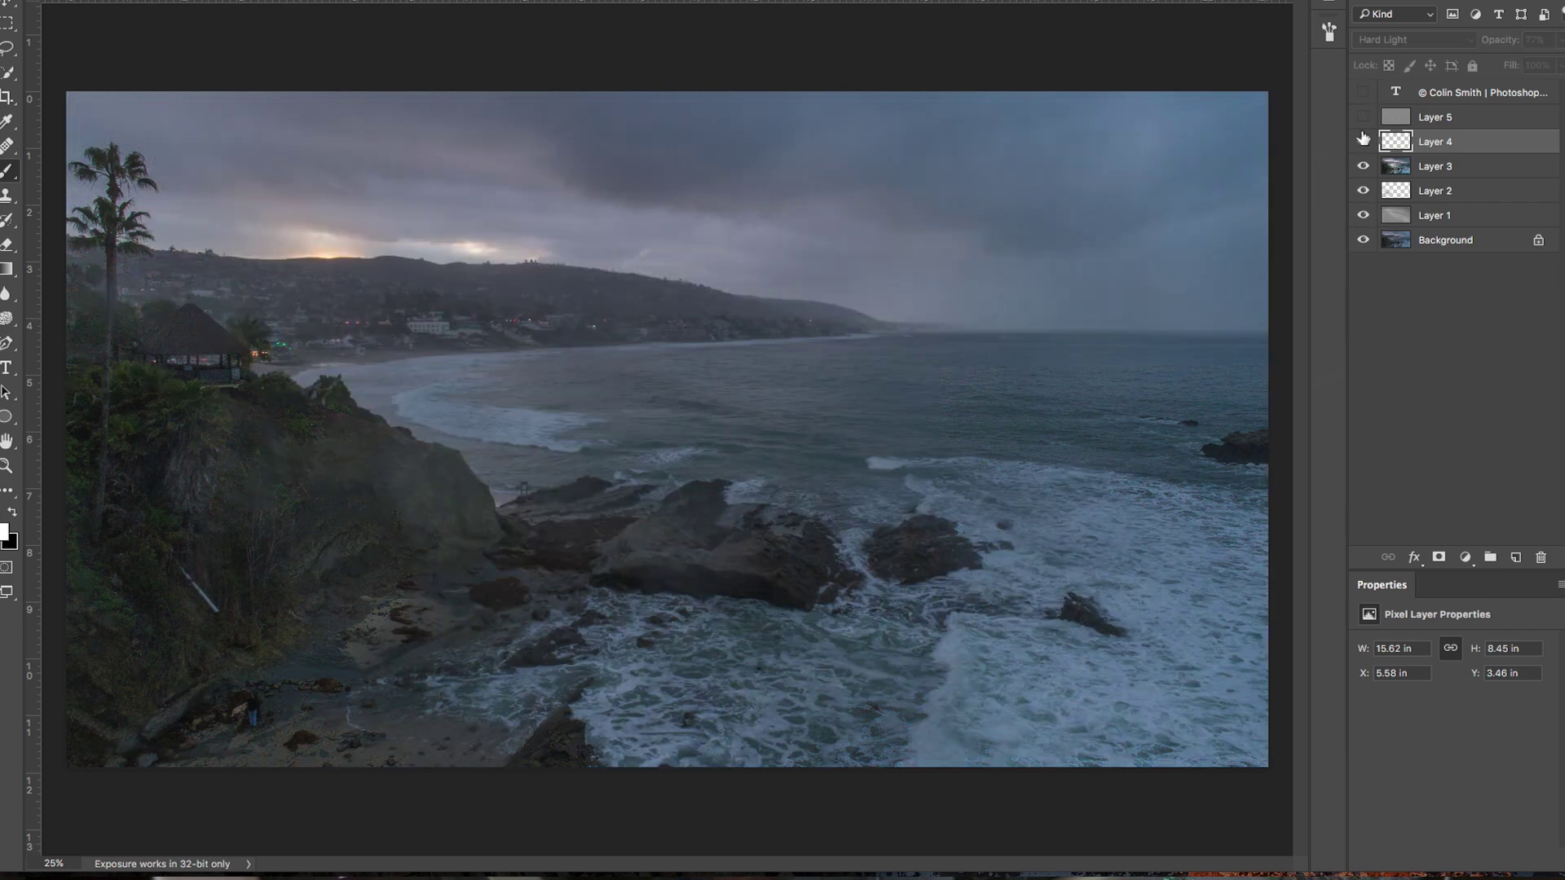
- Make Layer 4, Layer 5 and the copyright text layer visible again
{"action": "left_click_drag", "start_coordinate": [1363, 139], "coordinate": [1363, 94]}
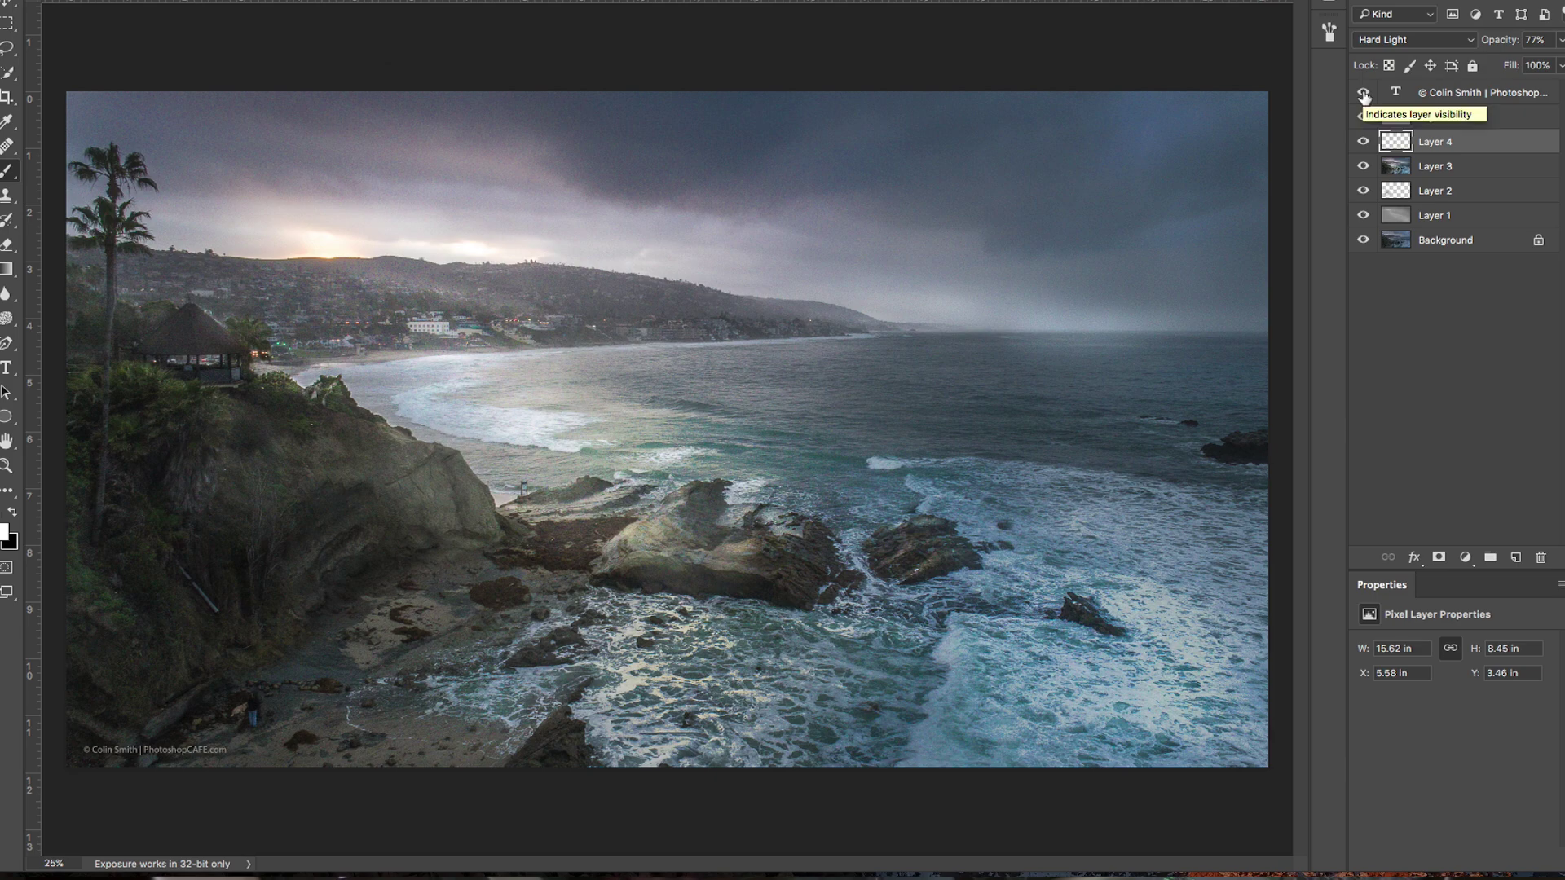